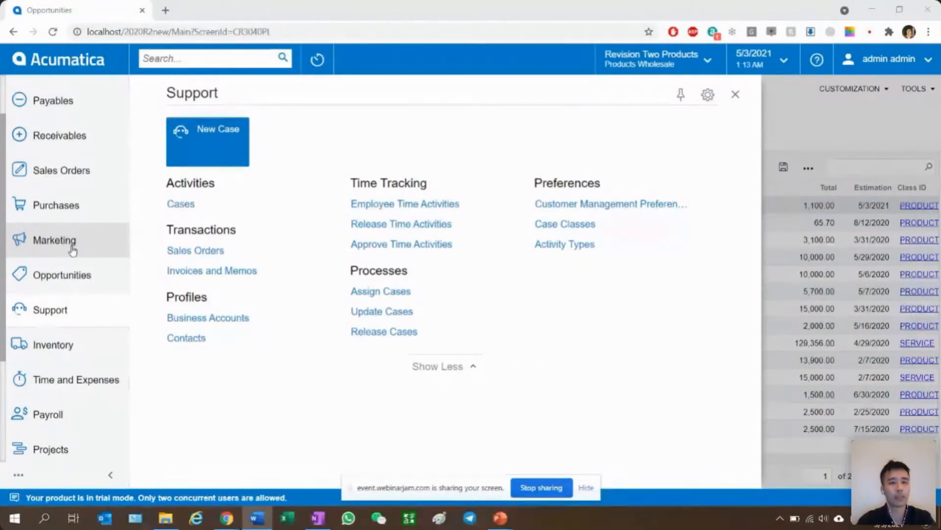
- Go to the marketing leads list and start a new lead record
click(58, 249)
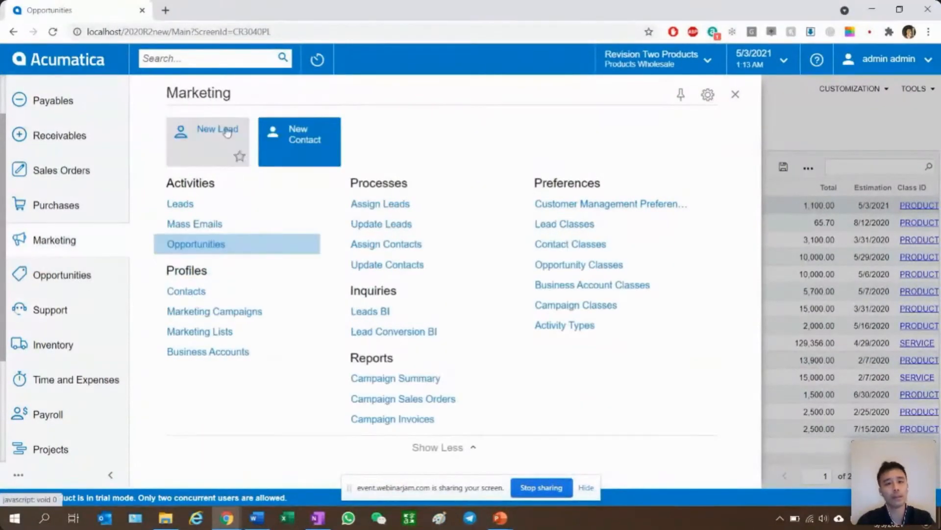
click(198, 205)
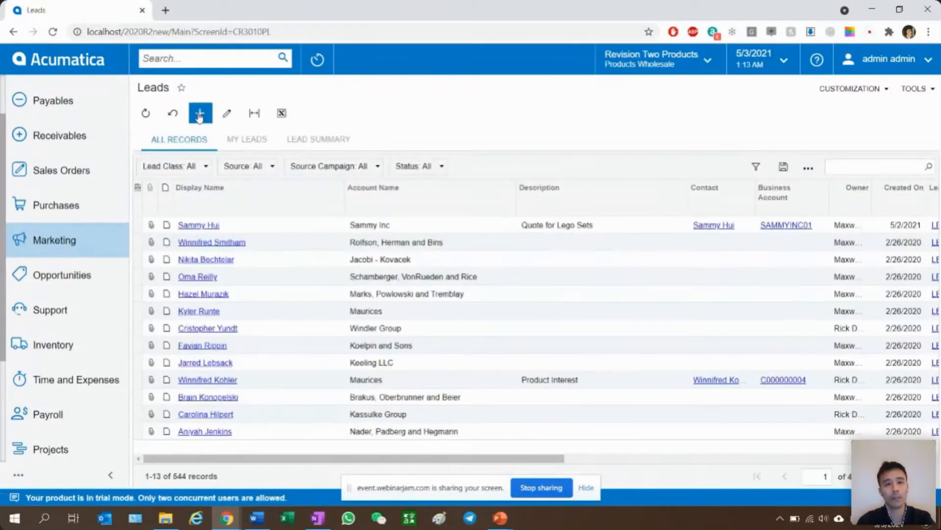
click(199, 112)
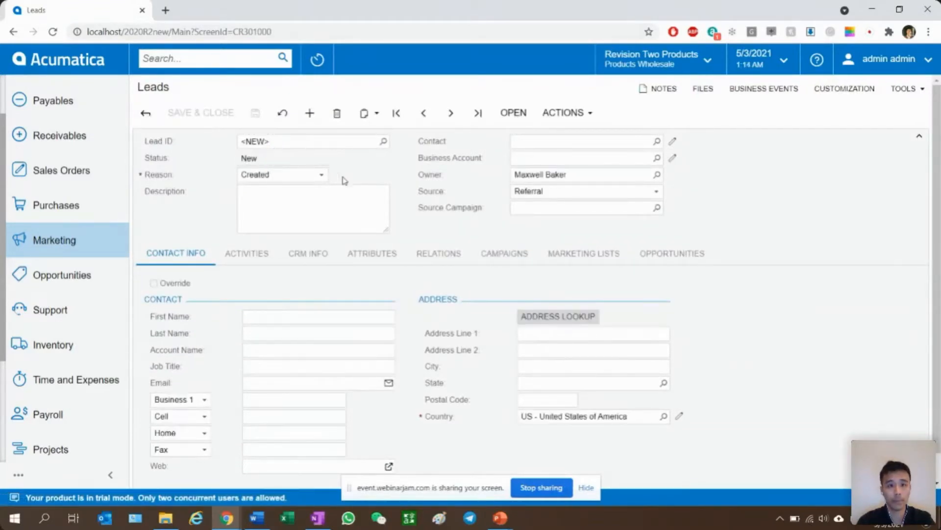
- Enter the contact's first and last name on the new lead
click(320, 317)
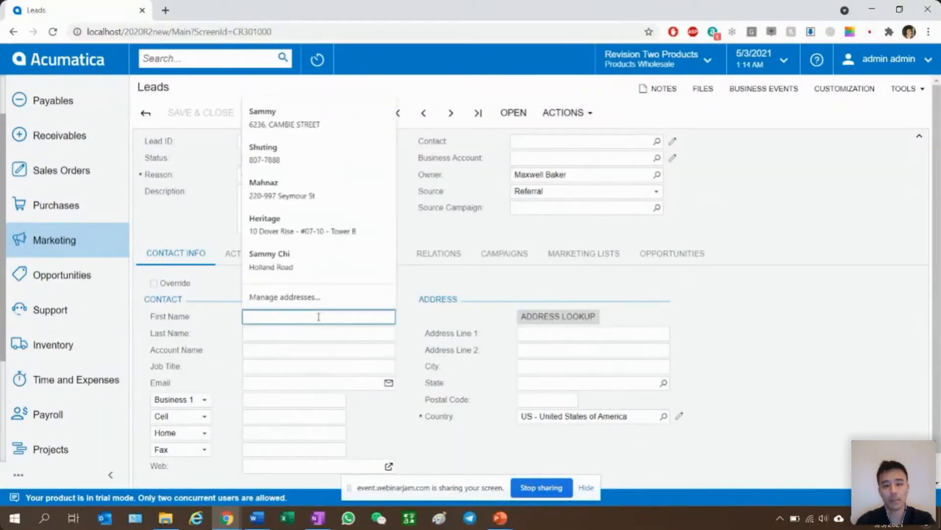
key(Tab)
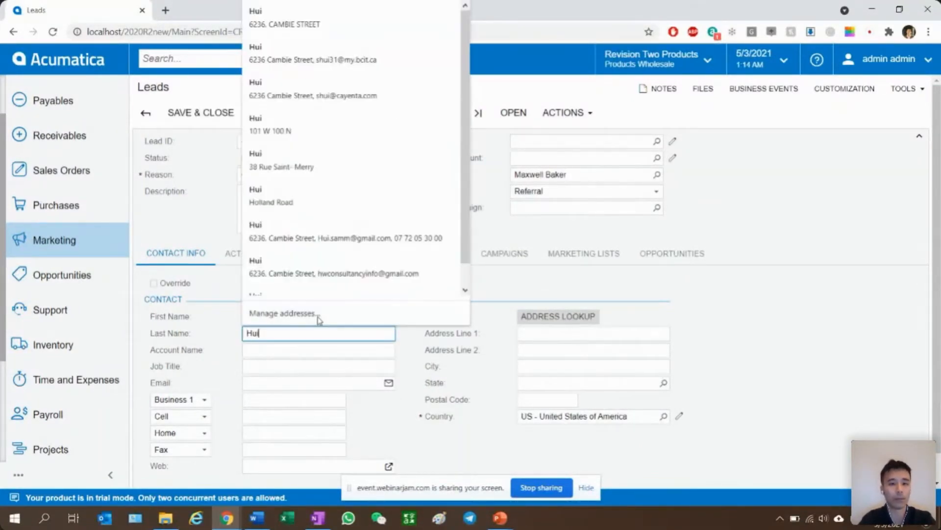
key(Tab)
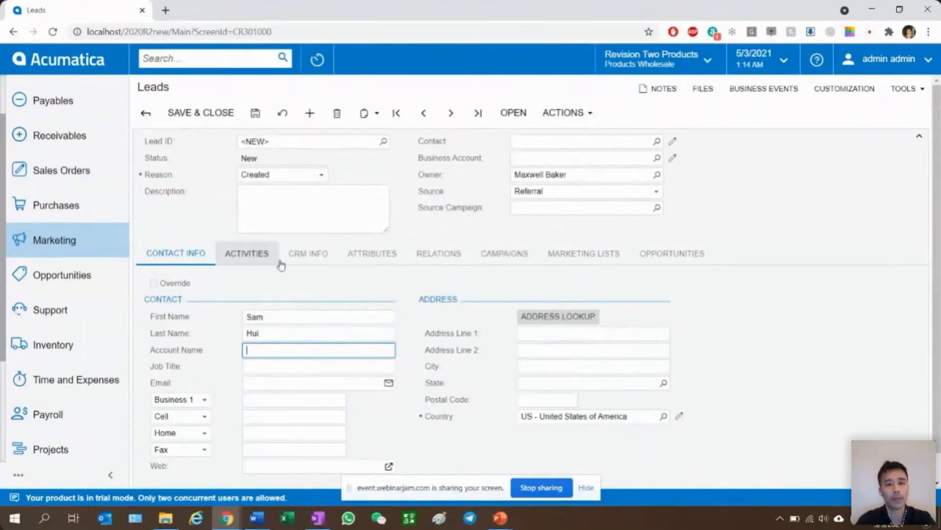
- Set the lead class to LEADCON (Sales Lead - Consumer) in the lead's CRM info
click(300, 254)
click(320, 318)
click(328, 294)
click(379, 303)
click(388, 300)
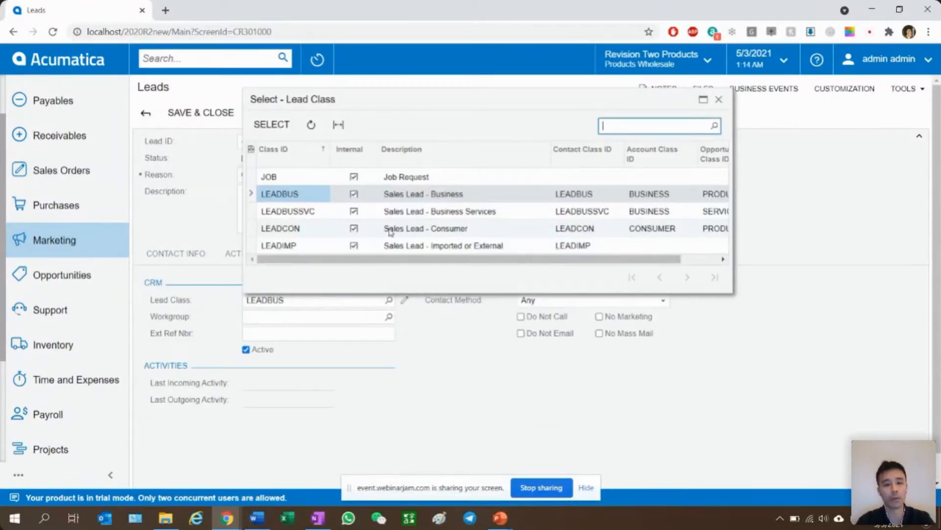
click(454, 229)
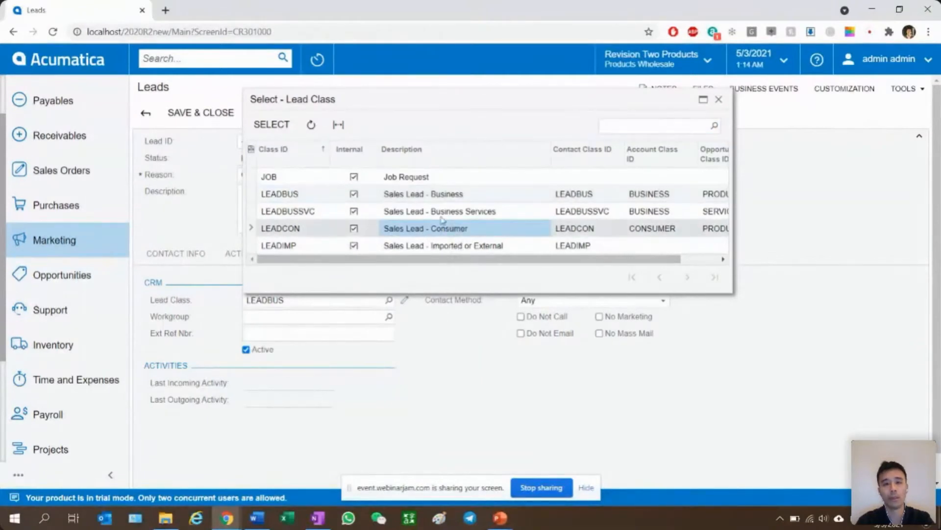
double_click(401, 230)
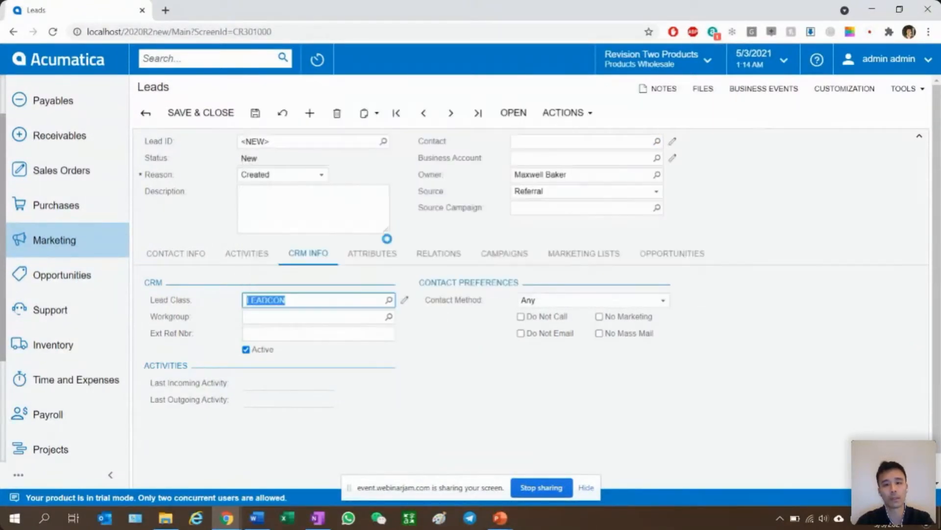
- Set the lead's source to Other
click(180, 262)
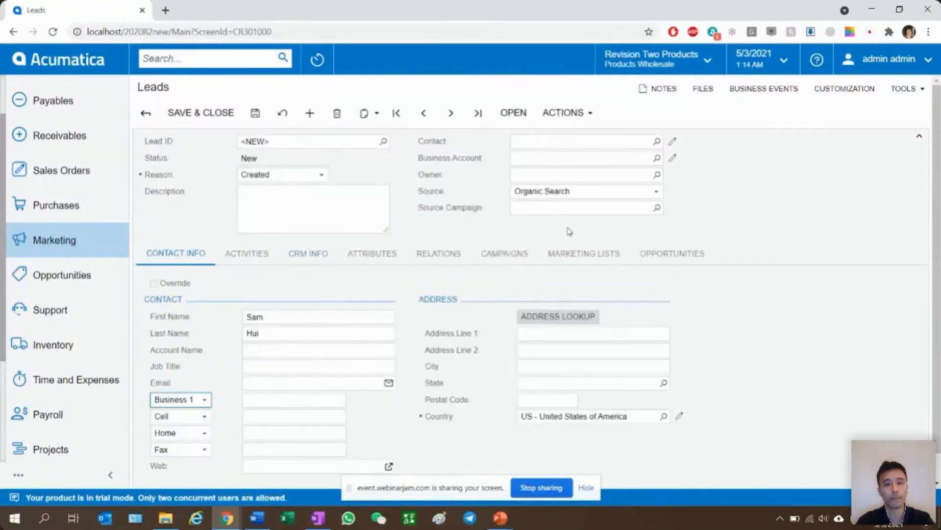
click(578, 195)
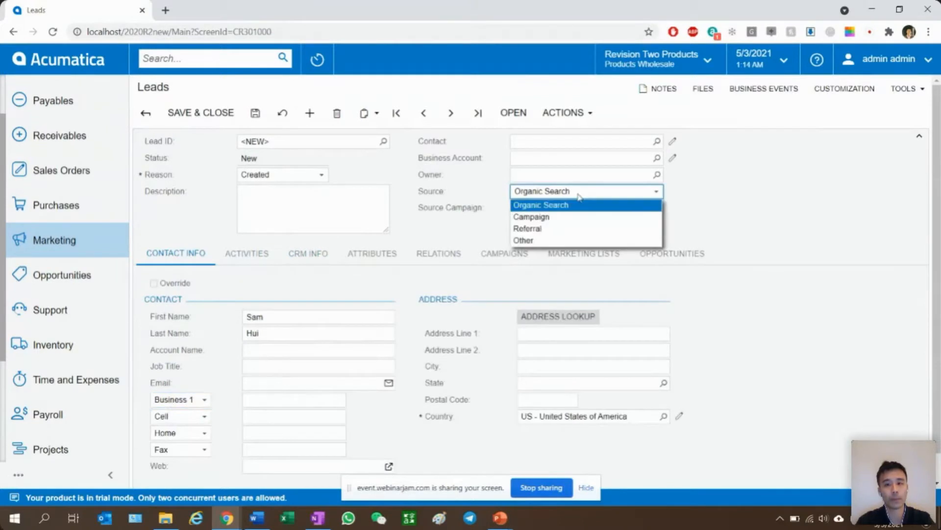
click(549, 240)
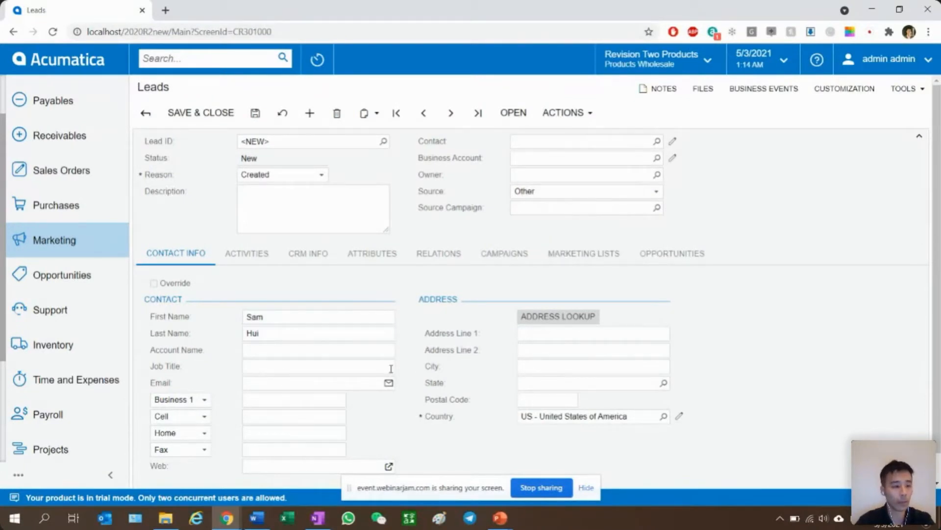
- Set the country in the lead's address to CA - Canada
click(584, 418)
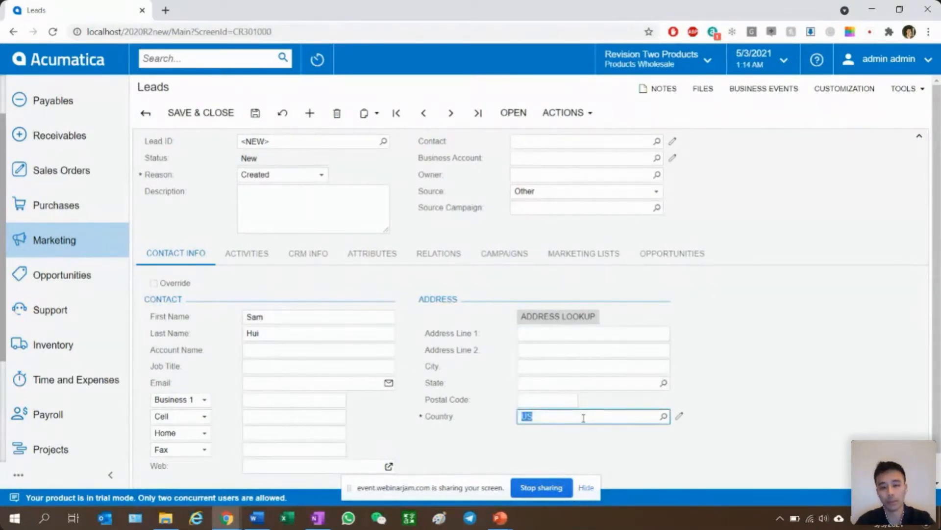
text(CA)
key(Tab)
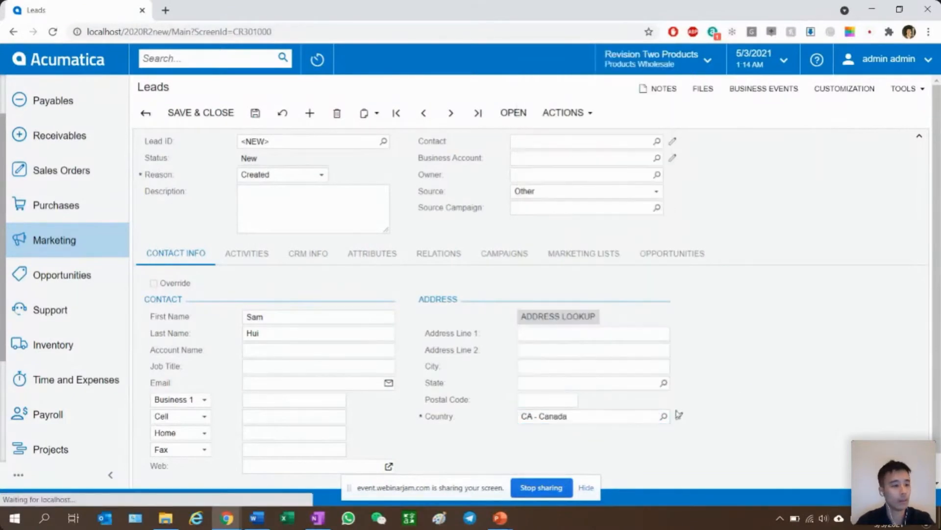
- Fill in the lead's e-mail address in the contact details
scroll(218, 402, down, 1)
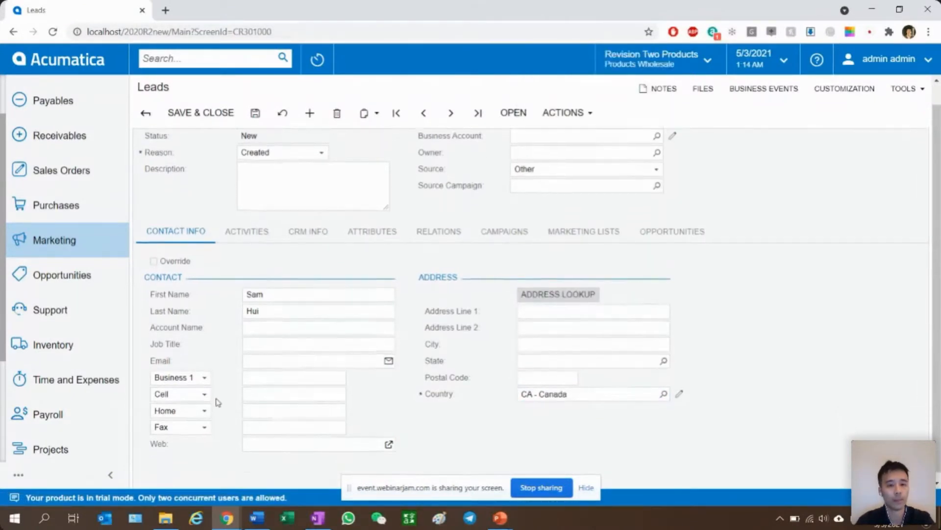
click(260, 353)
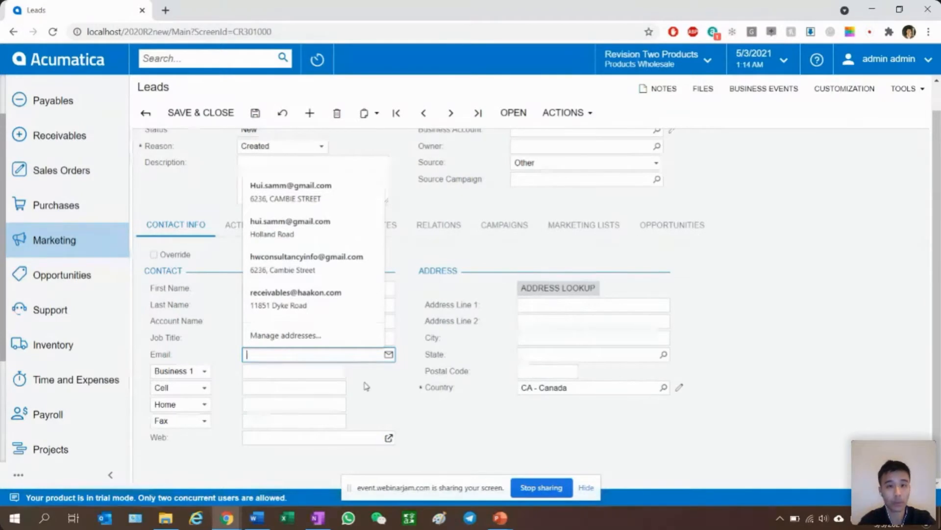
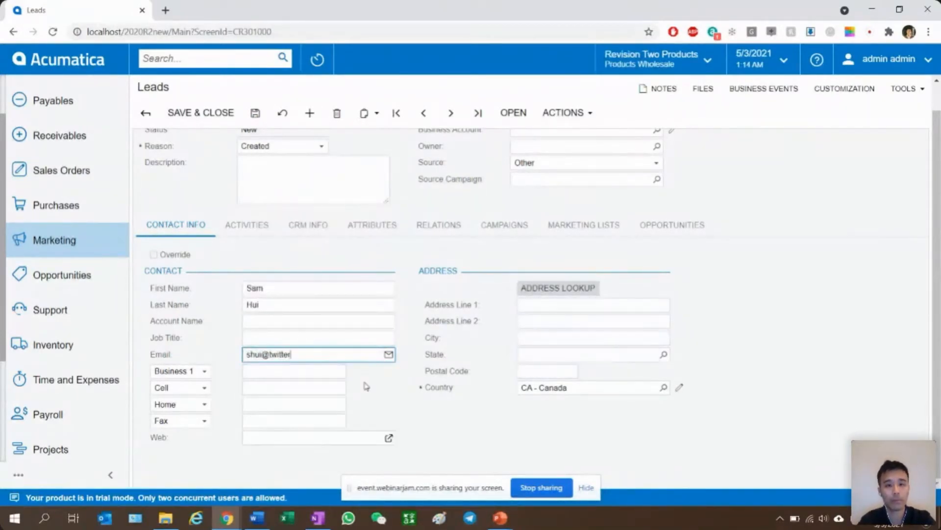
key(Tab)
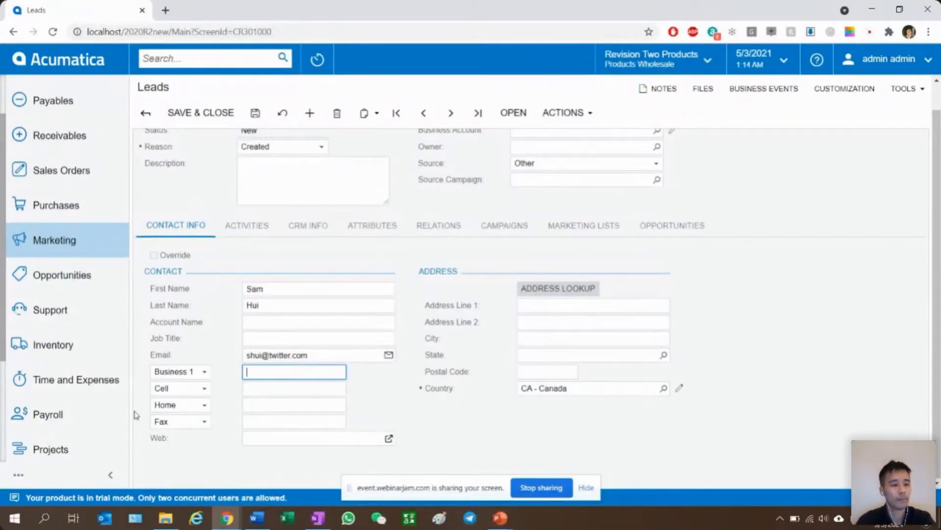
- Assign an employee from the contact list as the lead's owner and save the lead
scroll(294, 358, up, 1)
click(554, 175)
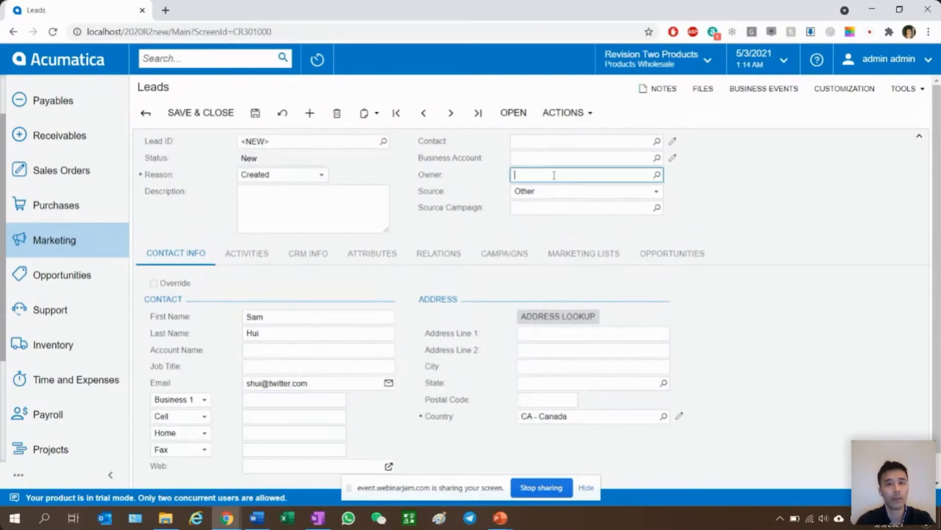
click(657, 176)
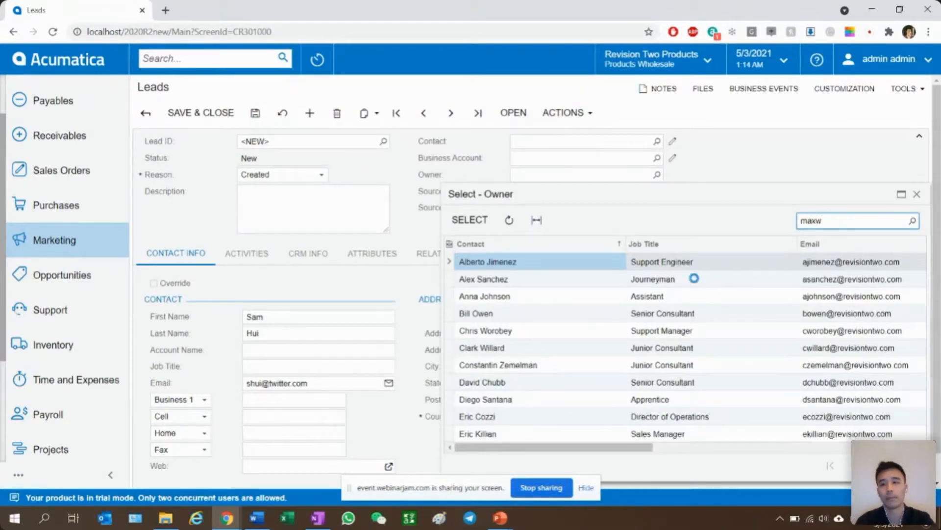
double_click(501, 264)
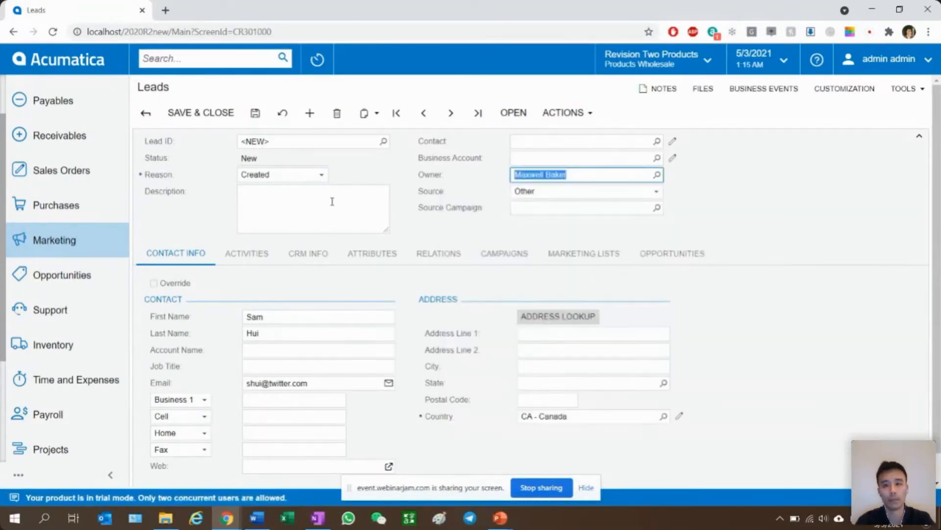
click(257, 114)
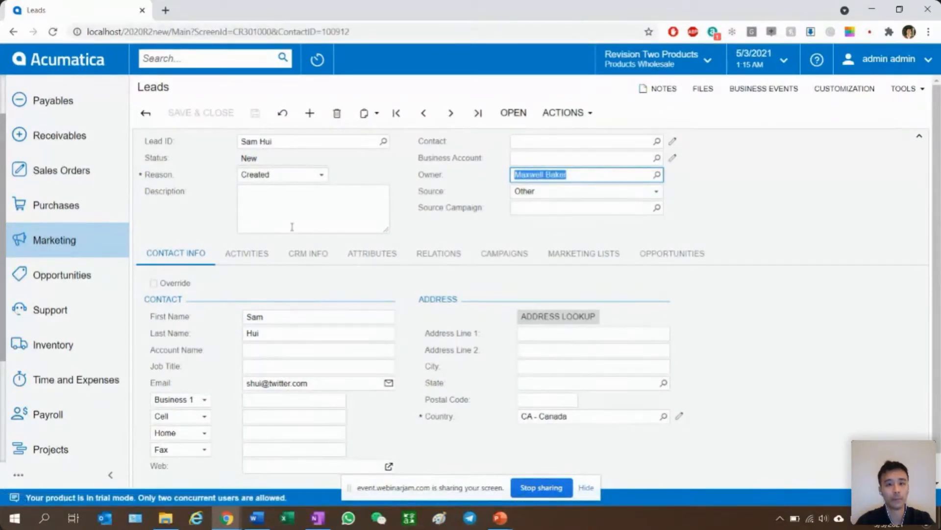
- Add a note activity to the lead with the summary "Reached out via Twitter" and save it
click(262, 256)
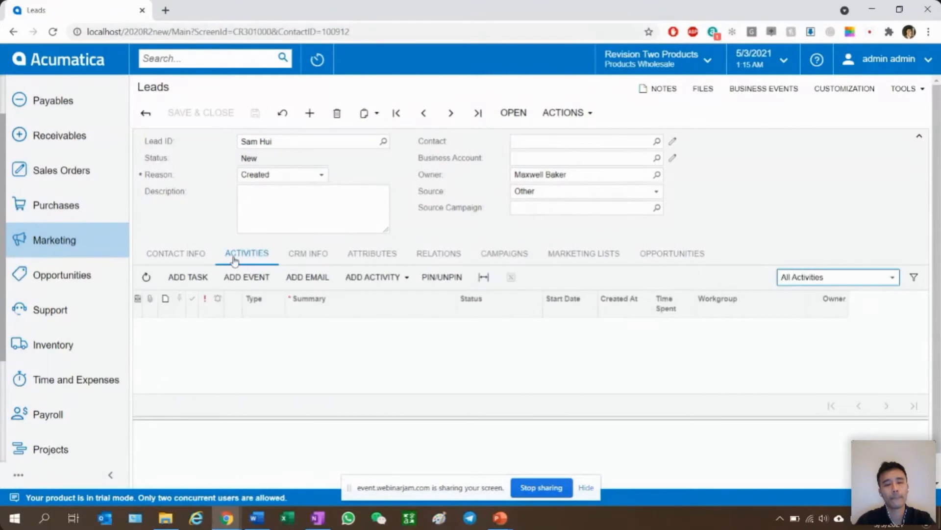
click(394, 282)
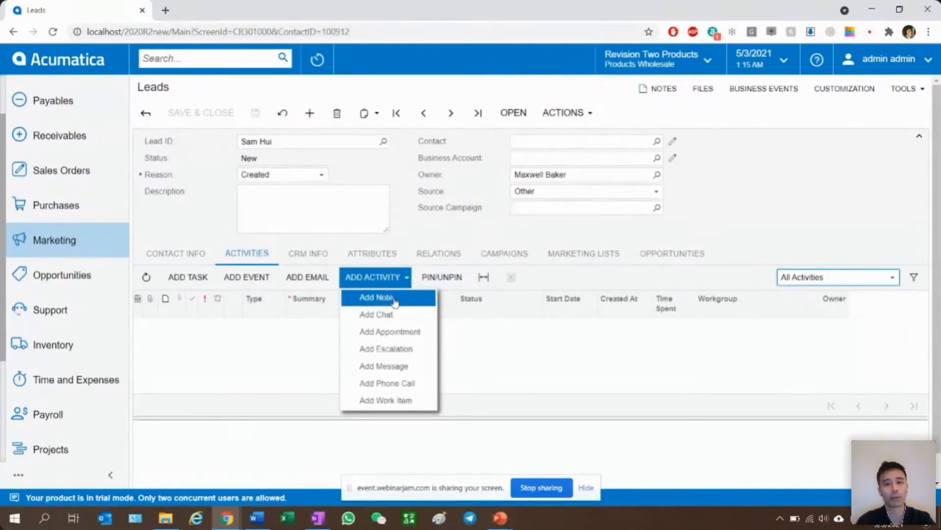
click(394, 300)
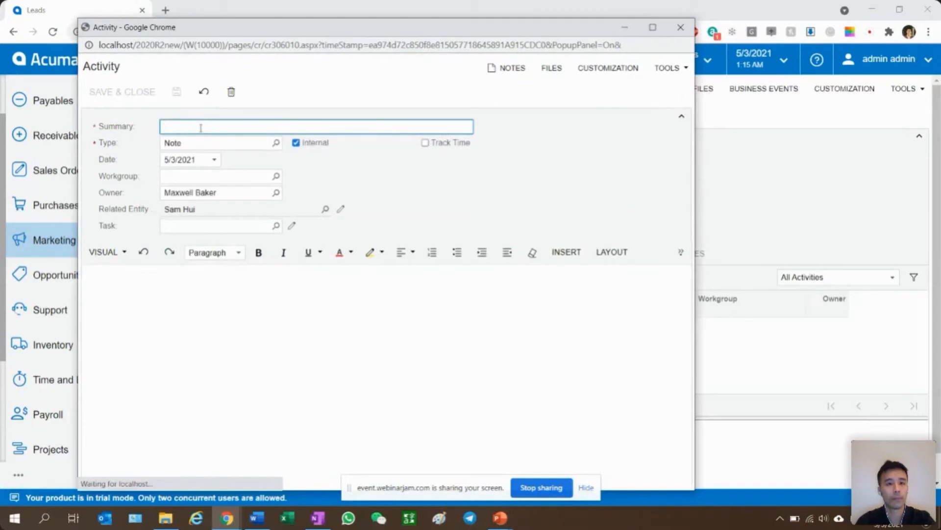
text(Reached out vis)
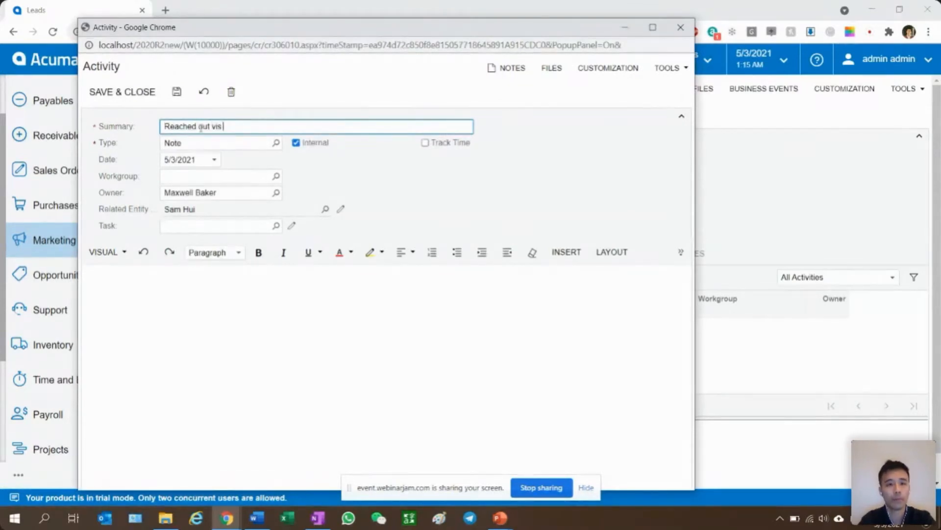
click(282, 337)
click(126, 92)
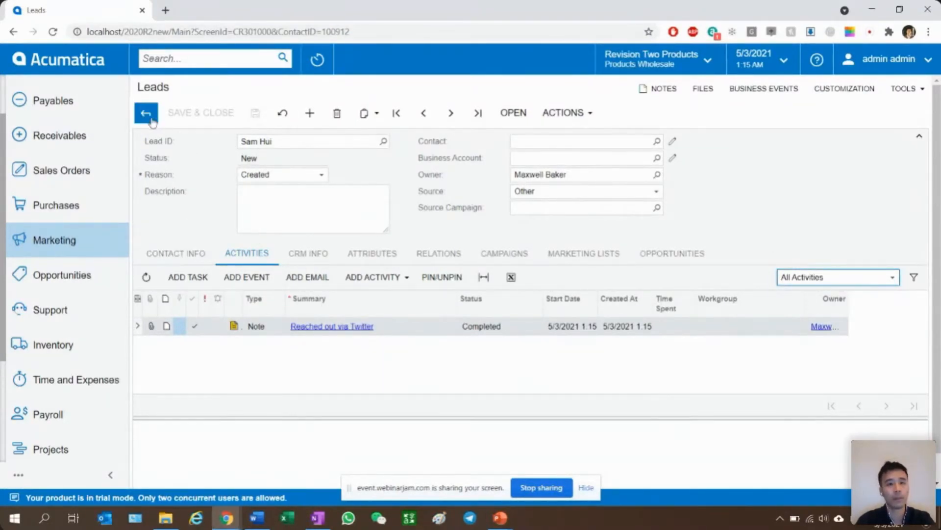
- Set the lead's address to city Vancouver and state BC - British Columbia, and save the lead
key(alt+Tab)
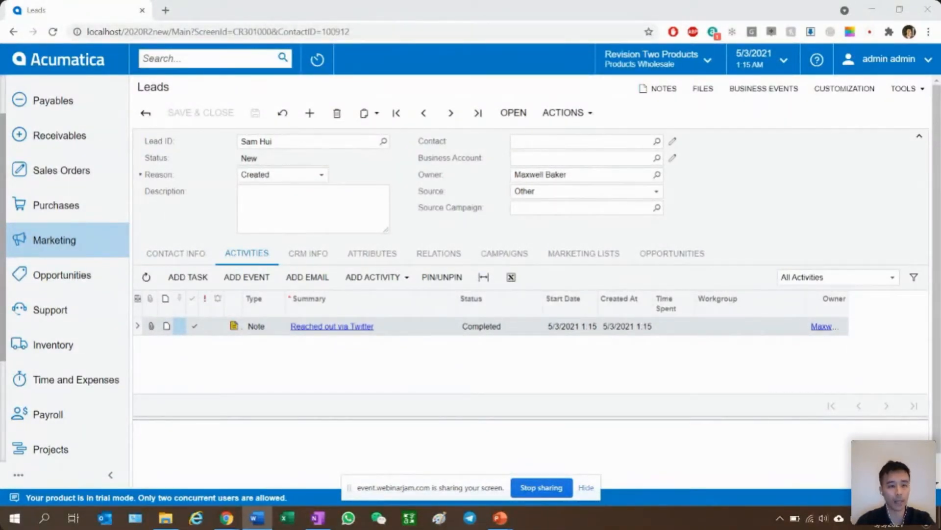
click(175, 251)
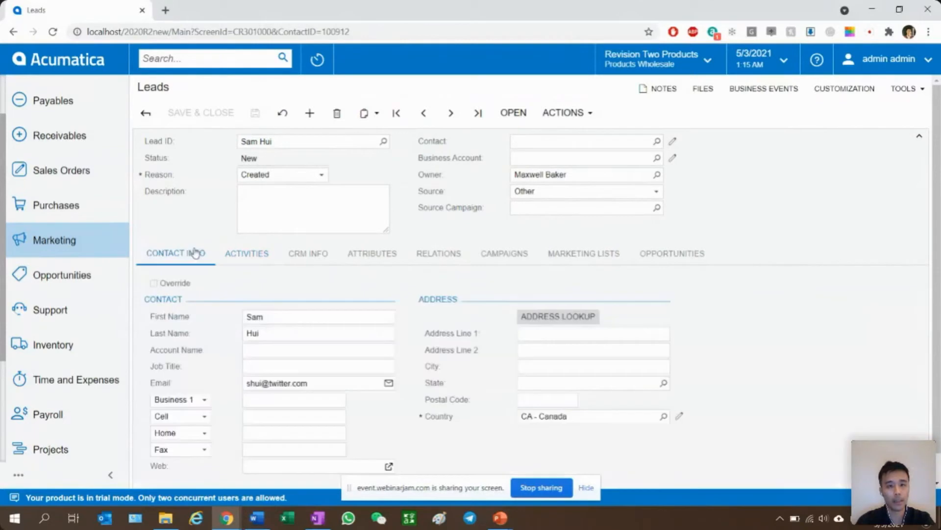
click(529, 368)
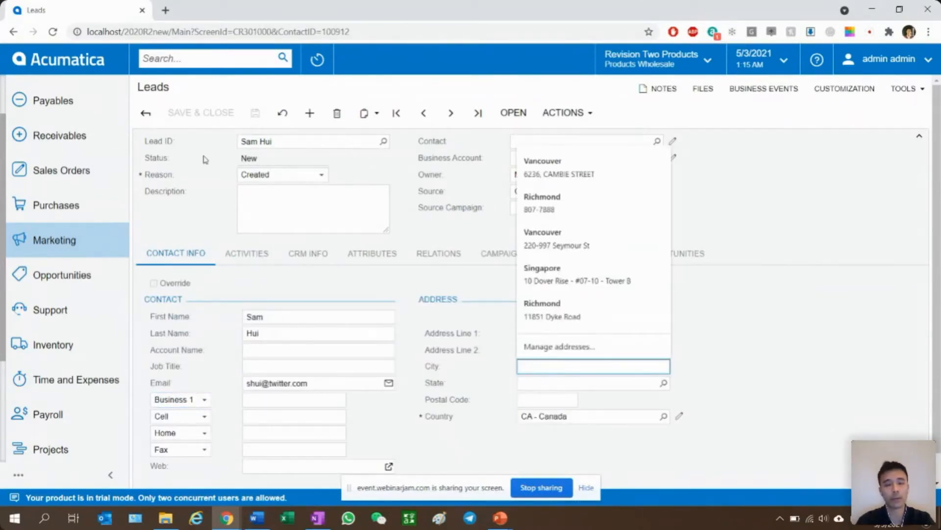
click(564, 366)
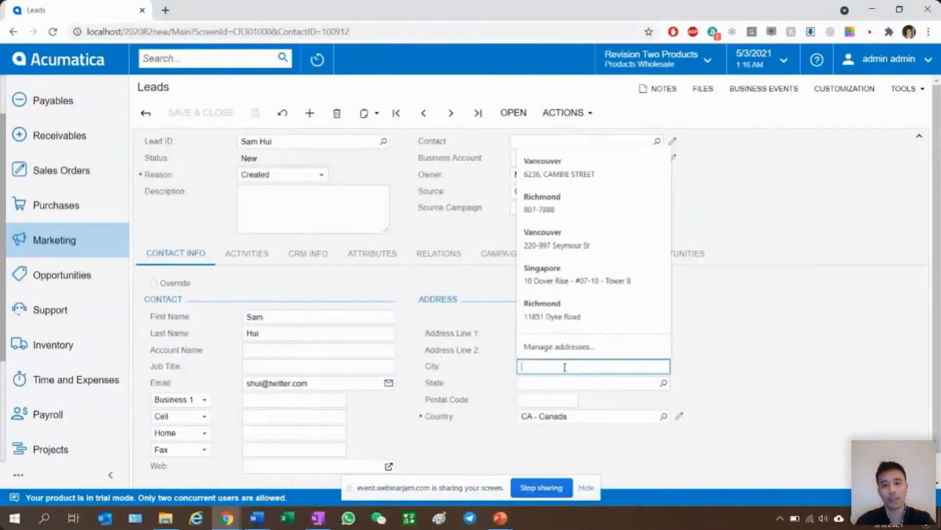
text(Vancouver)
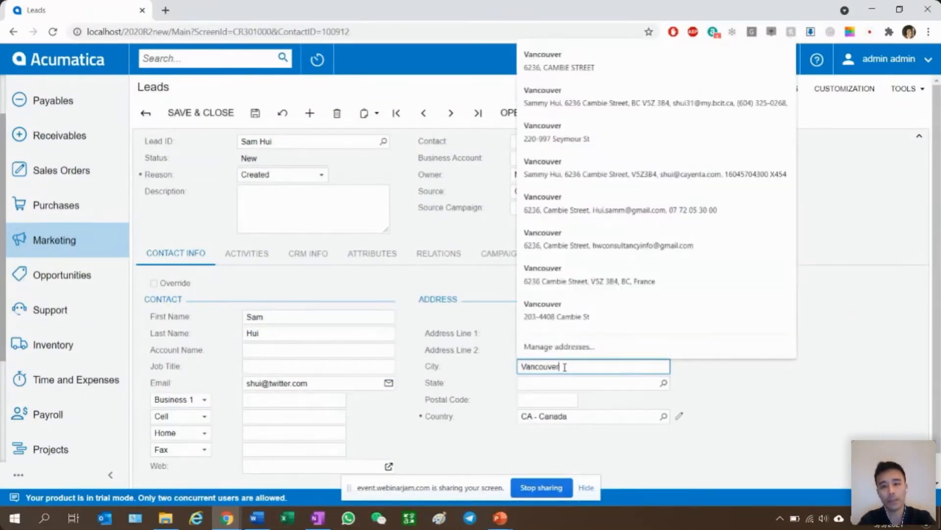
key(Tab)
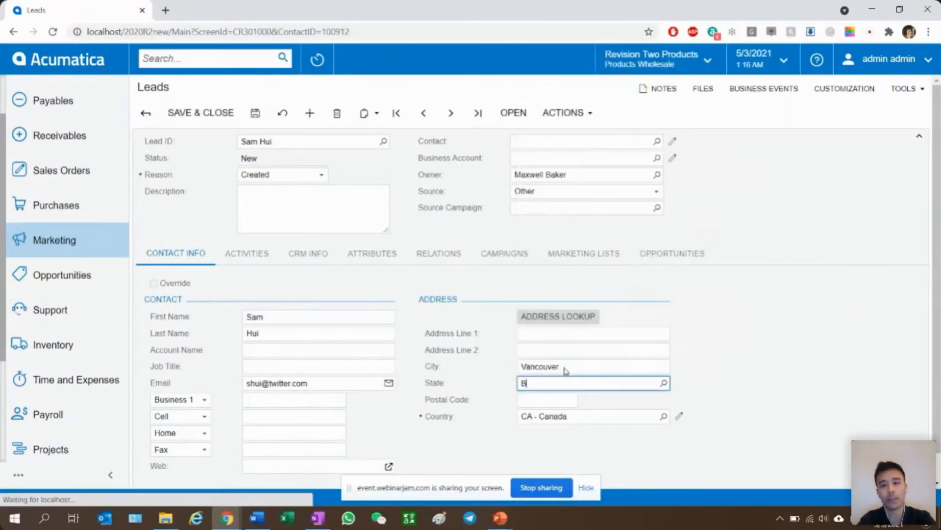
click(564, 365)
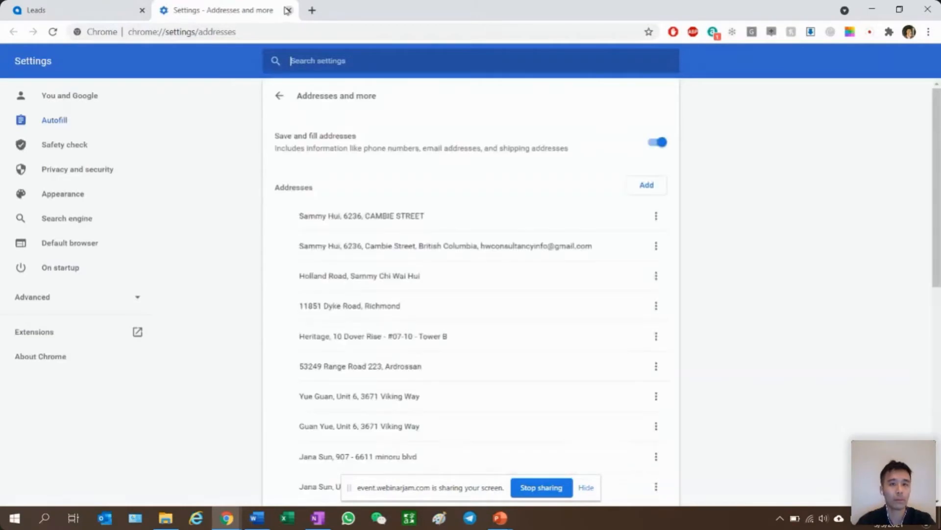
click(287, 10)
click(551, 400)
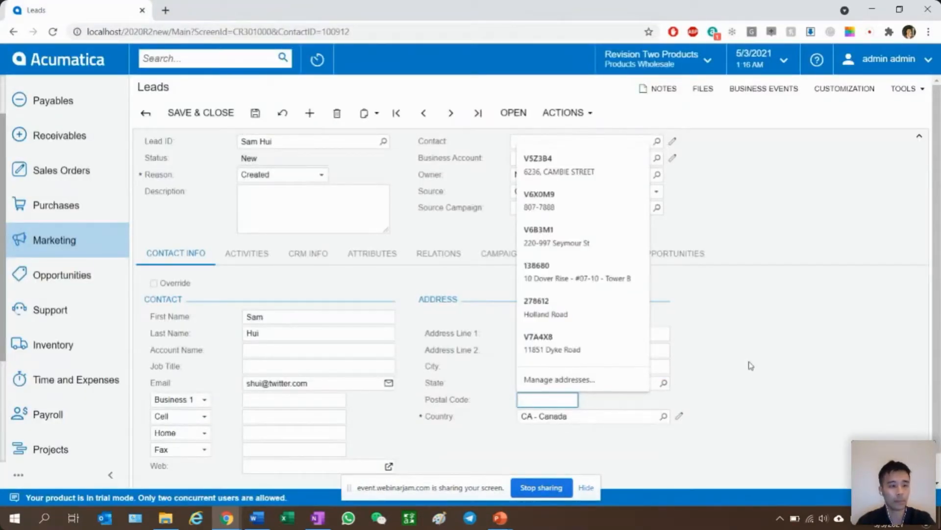
click(723, 353)
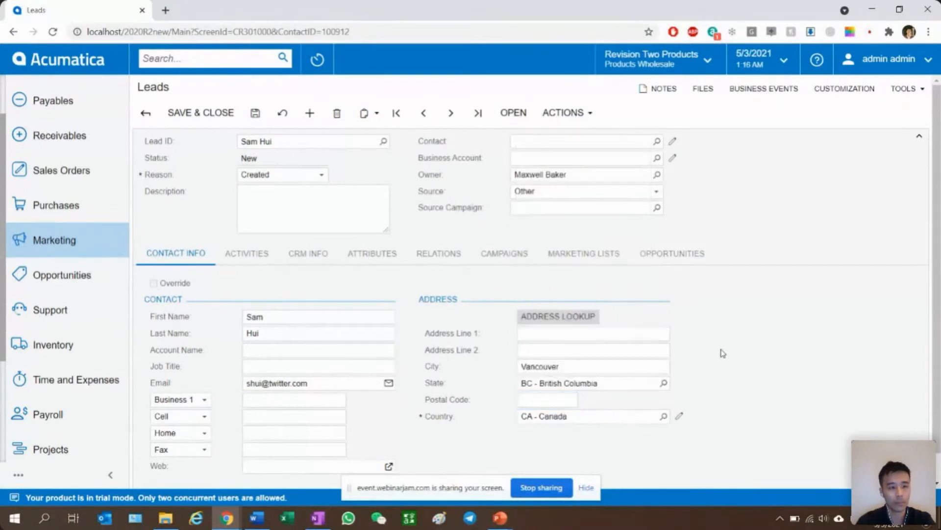
click(255, 113)
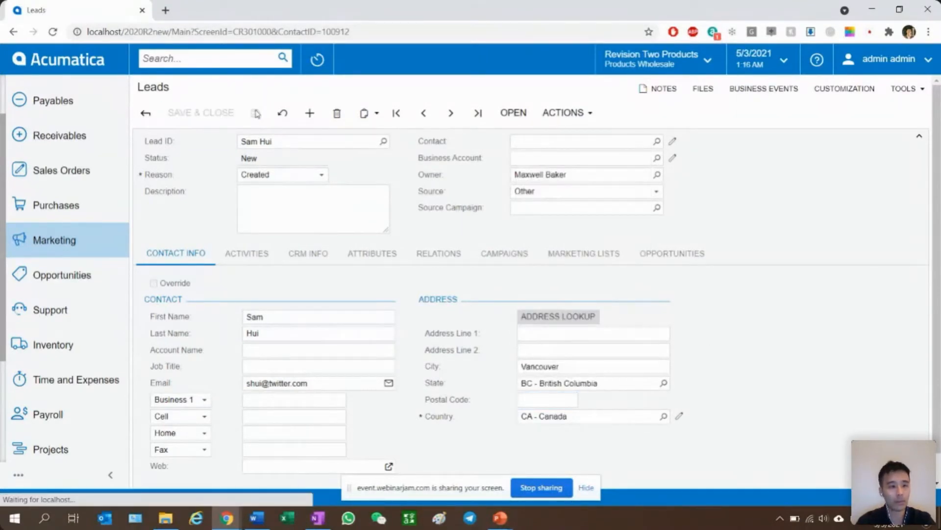
- Enter "Procurement Manager" as the job title in the lead's contact details and save the lead
click(267, 258)
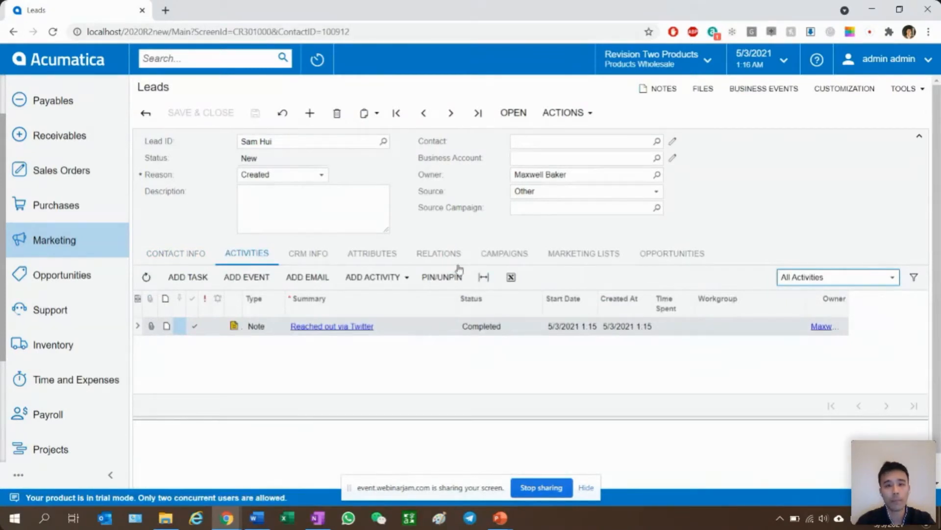
click(191, 259)
click(271, 365)
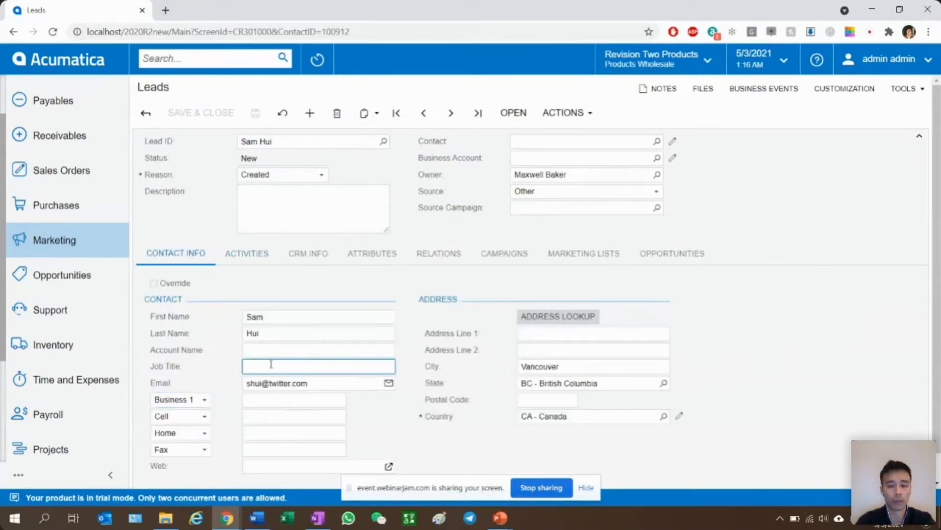
text(Procurement Manager)
click(255, 113)
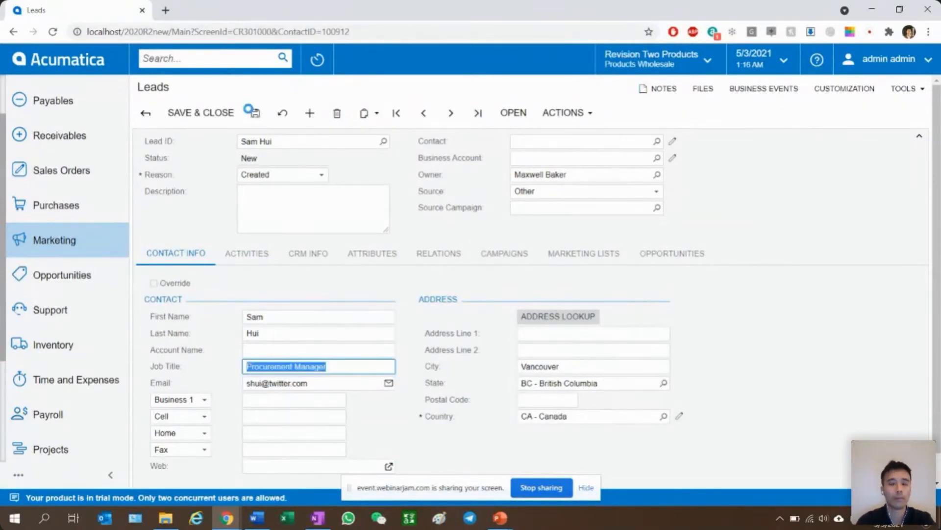
- Create an email activity for the lead with the message "Thank you for your inquiry. I will be glad to schedule a call with you."
click(244, 255)
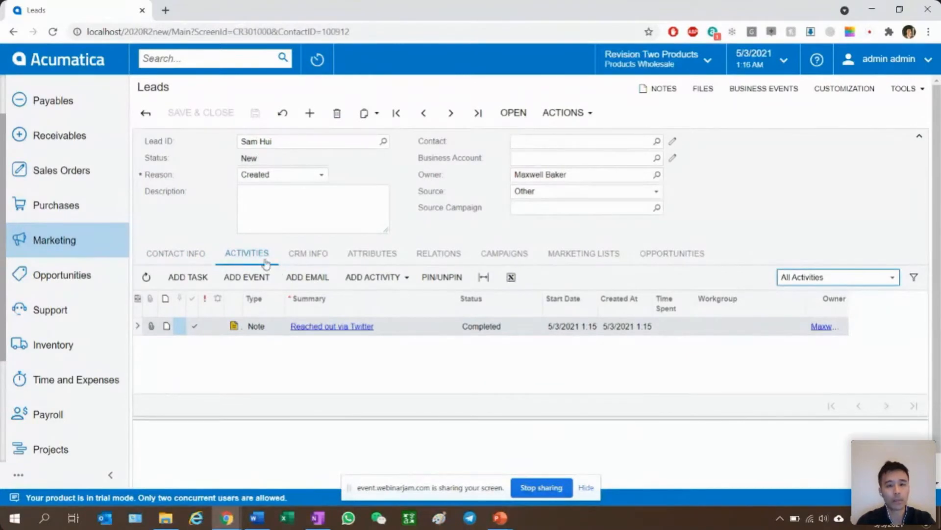
click(299, 279)
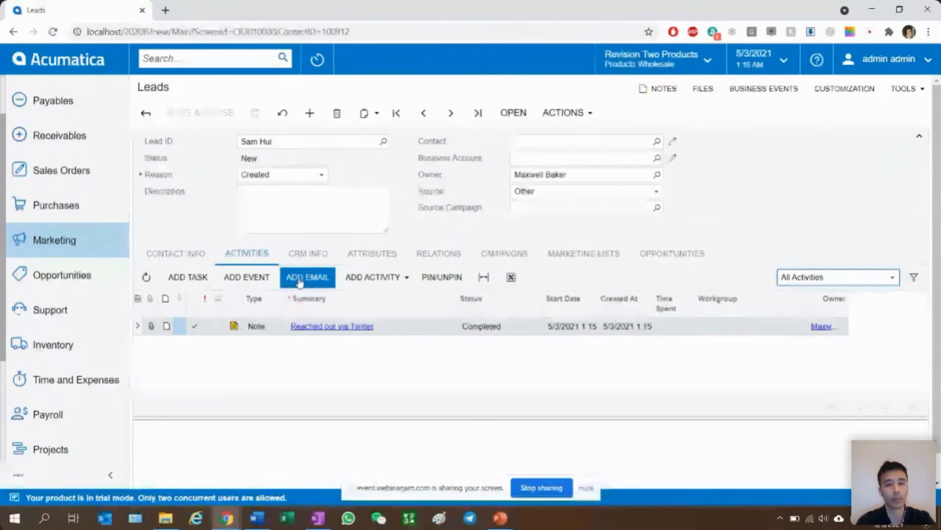
click(308, 279)
drag(223, 40, 295, 22)
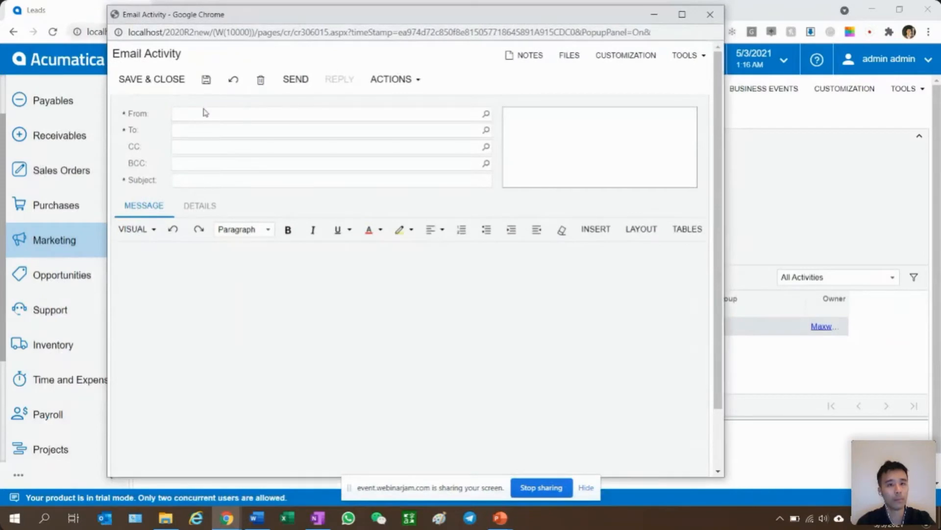
click(221, 294)
text(Thank you for your inquiry. I will be)
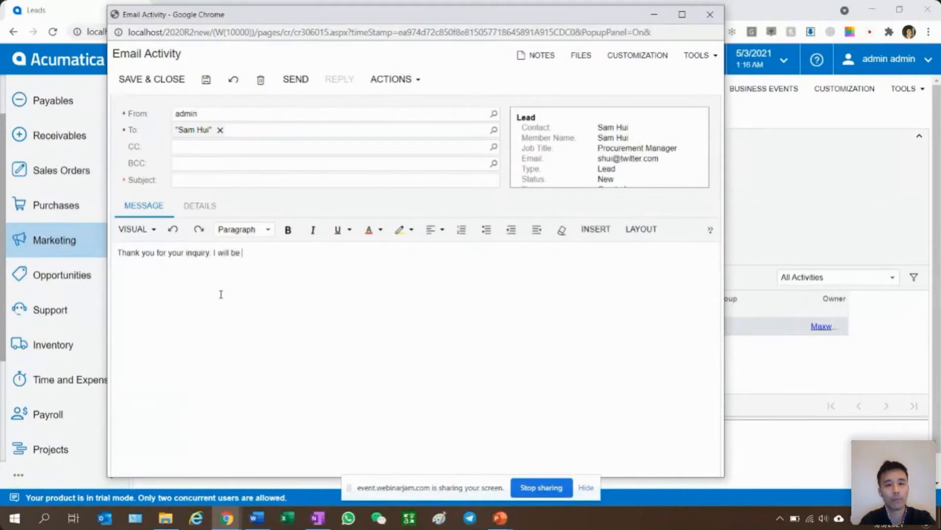
text(chedule a call with you.)
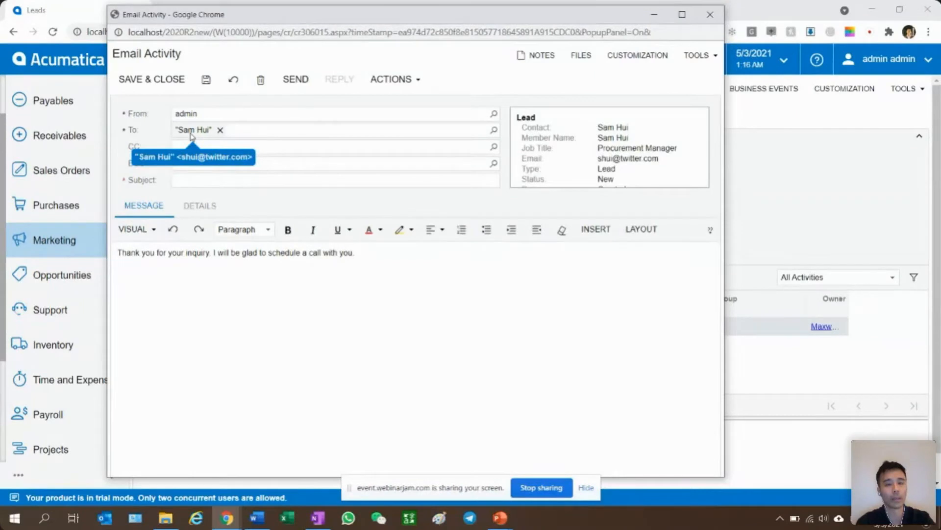
- Give the email activity the subject "Thank you!" and save and close it
click(158, 81)
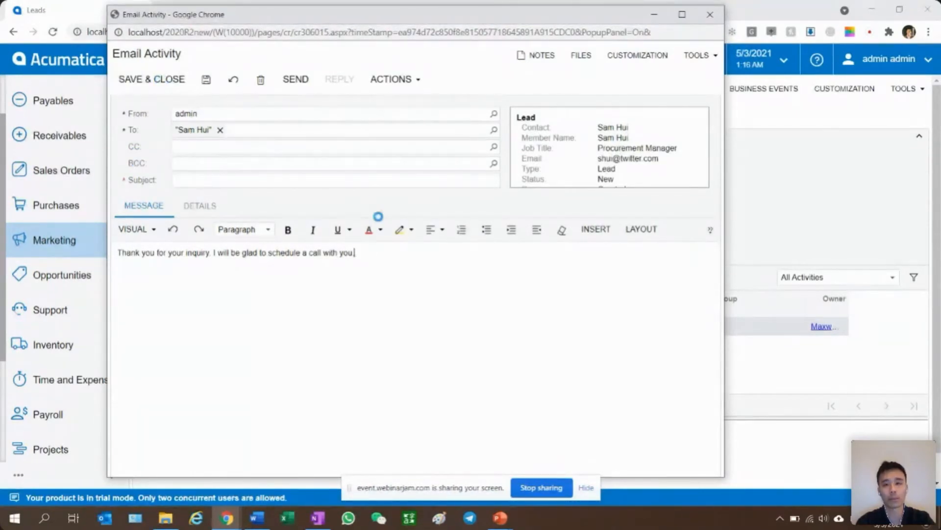
click(529, 112)
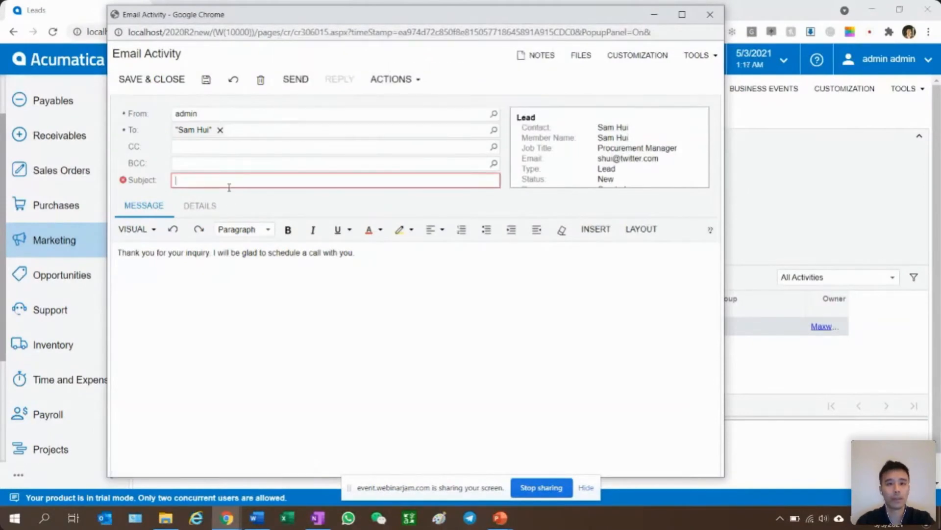
text(k you!)
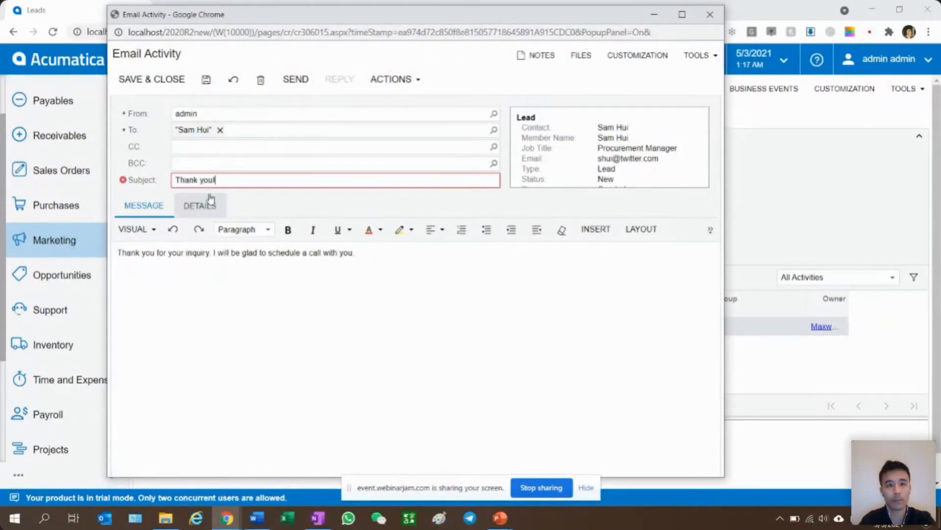
click(155, 80)
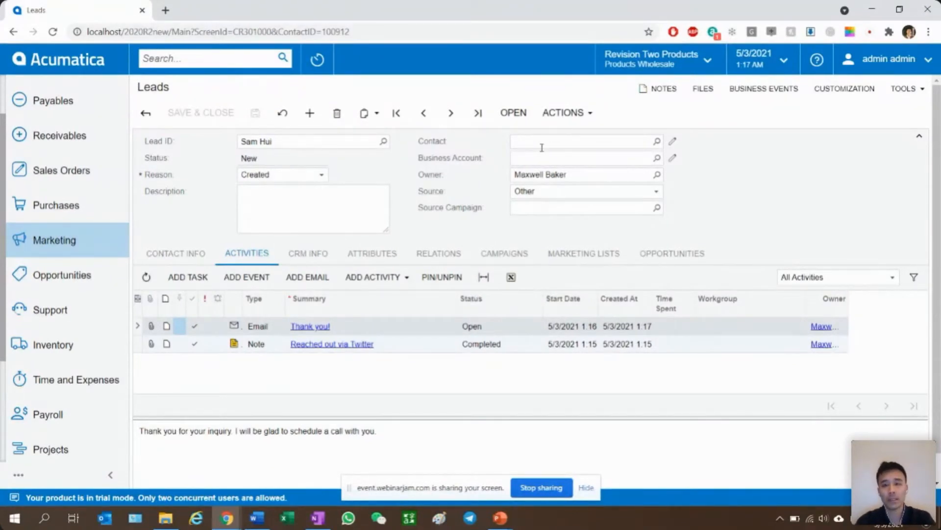
- Create a business account from the lead, entering a business account ID and the account name "Sammy Incorporated II"
click(564, 111)
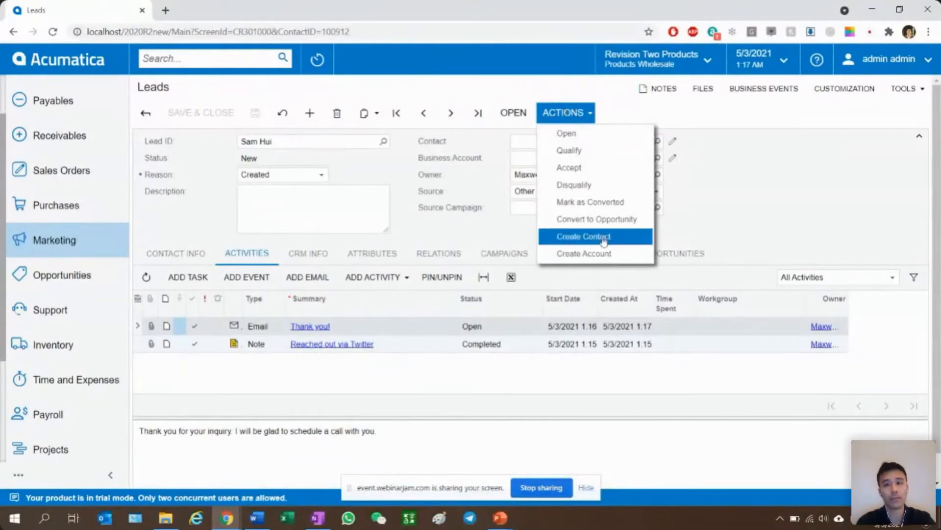
click(577, 254)
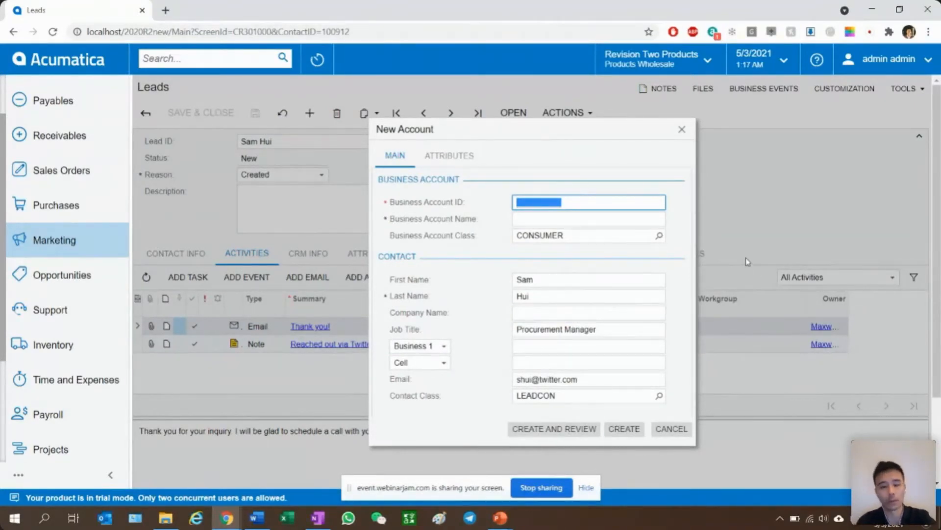
text(SAMHUI002)
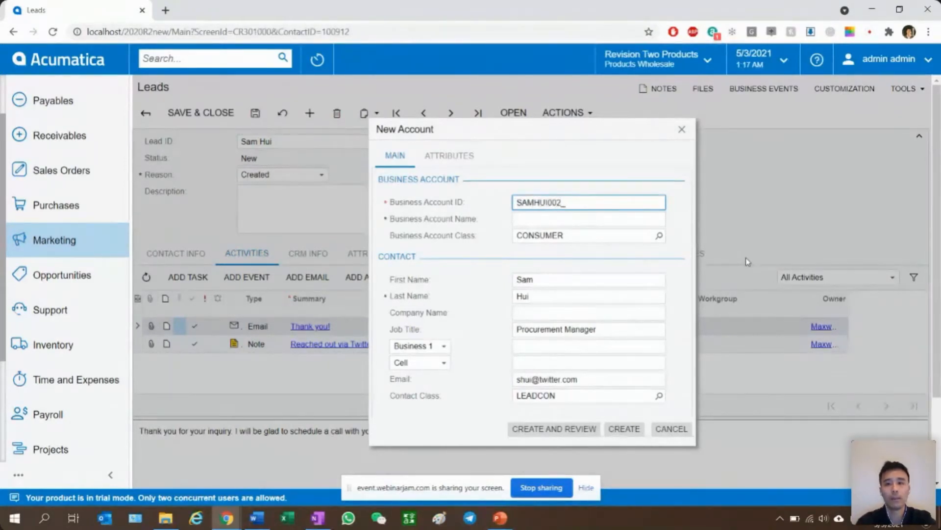
click(609, 217)
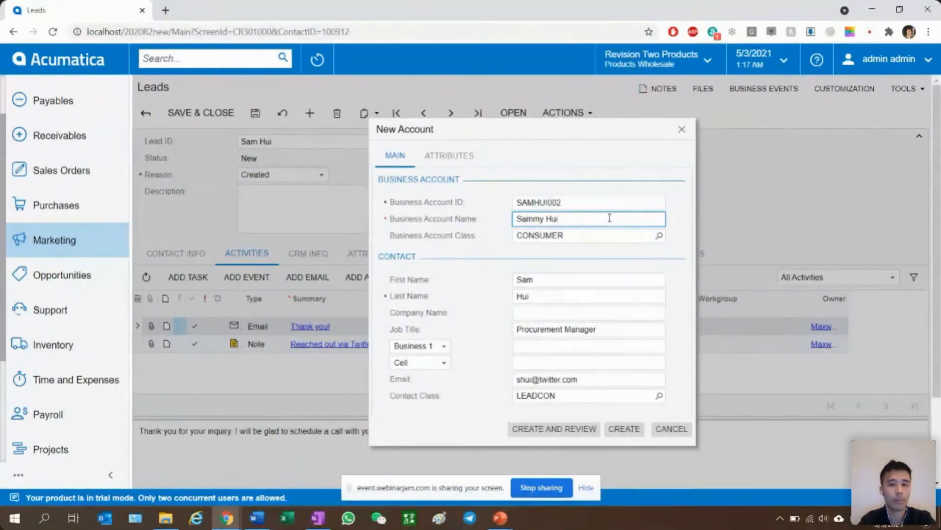
key(ctrl+a)
text(Sammy)
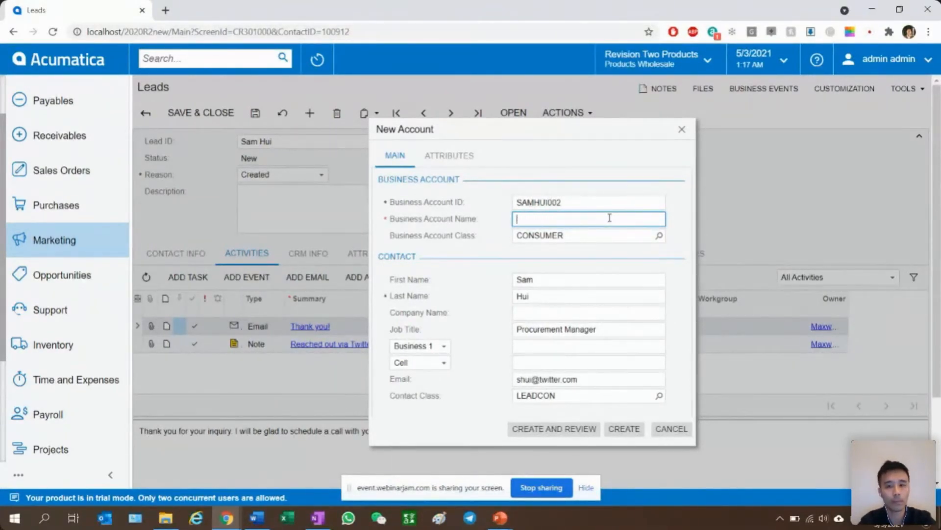
text( Incorporated II)
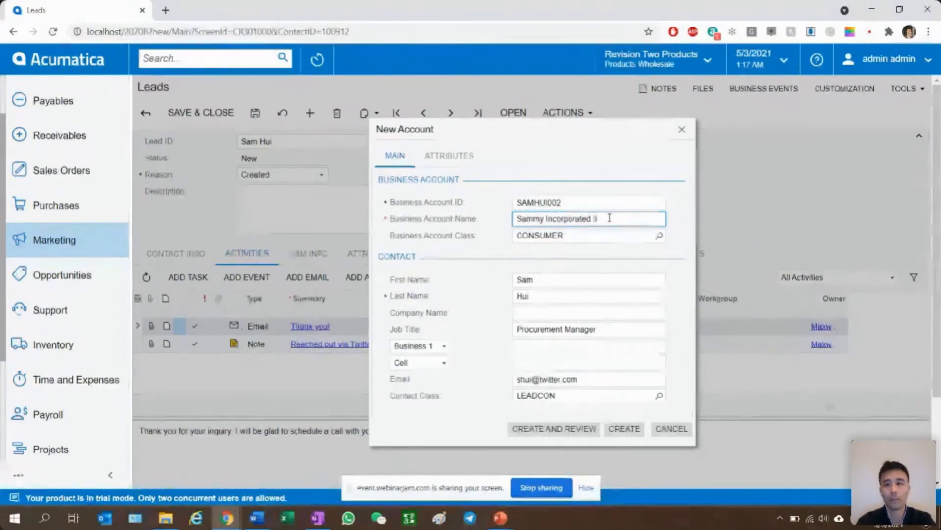
click(617, 432)
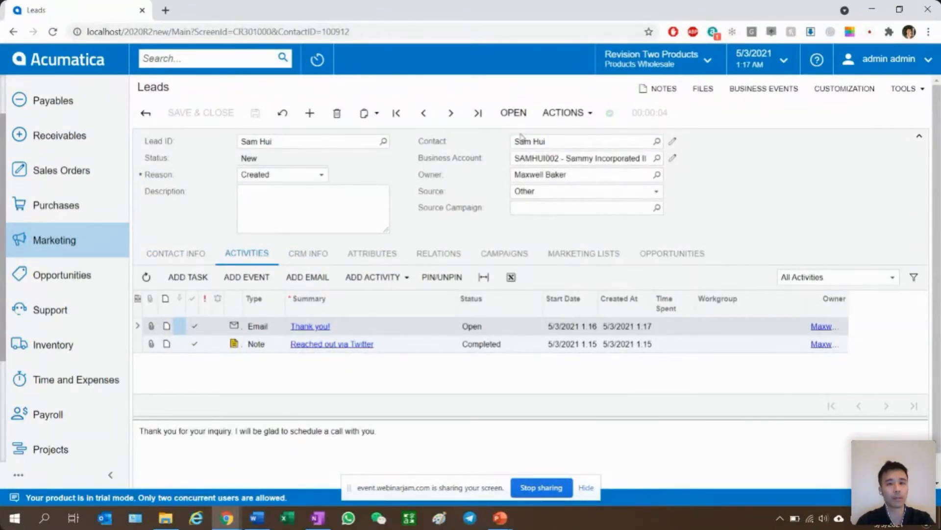
- Open the record of the business account linked to the lead for viewing, and return to the lead
click(542, 159)
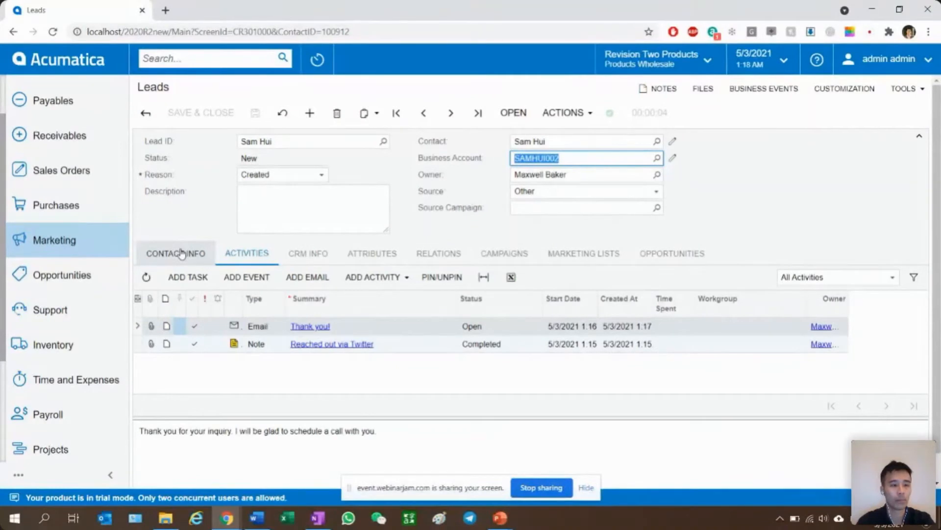
click(572, 112)
click(571, 112)
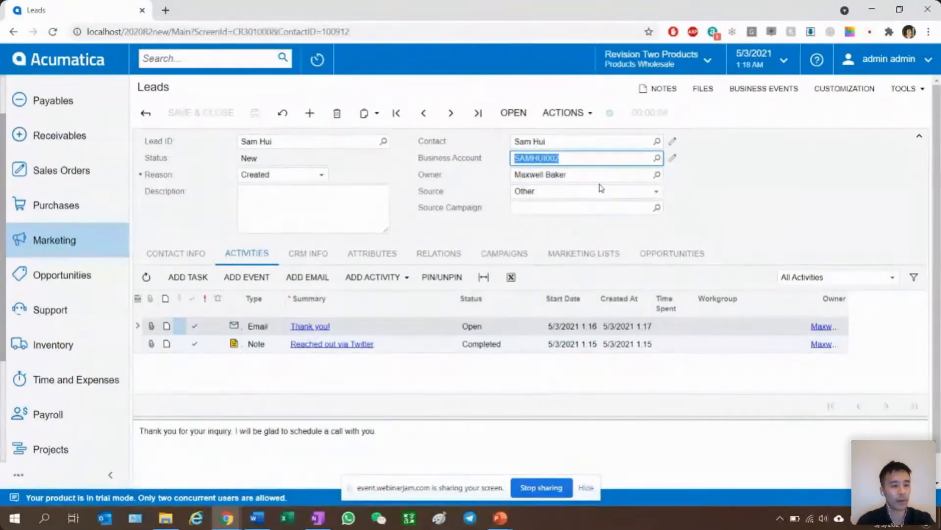
click(749, 217)
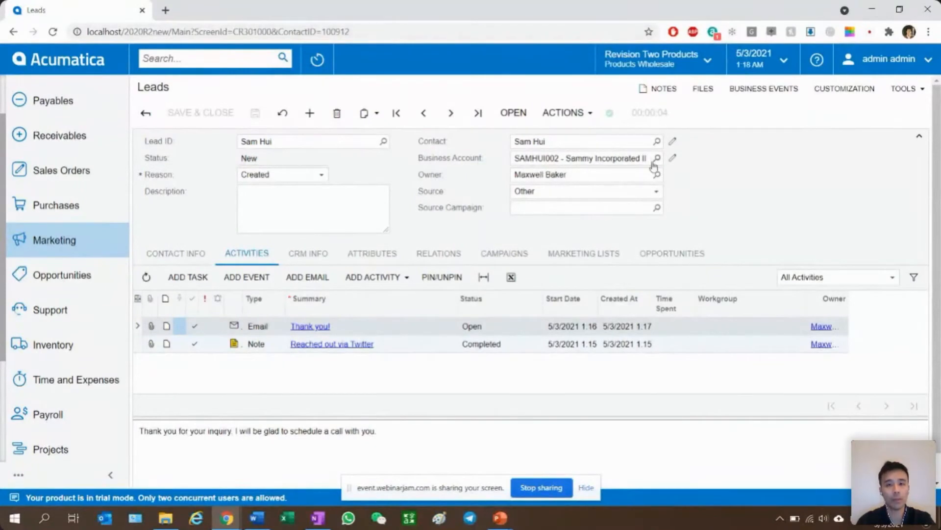
click(675, 159)
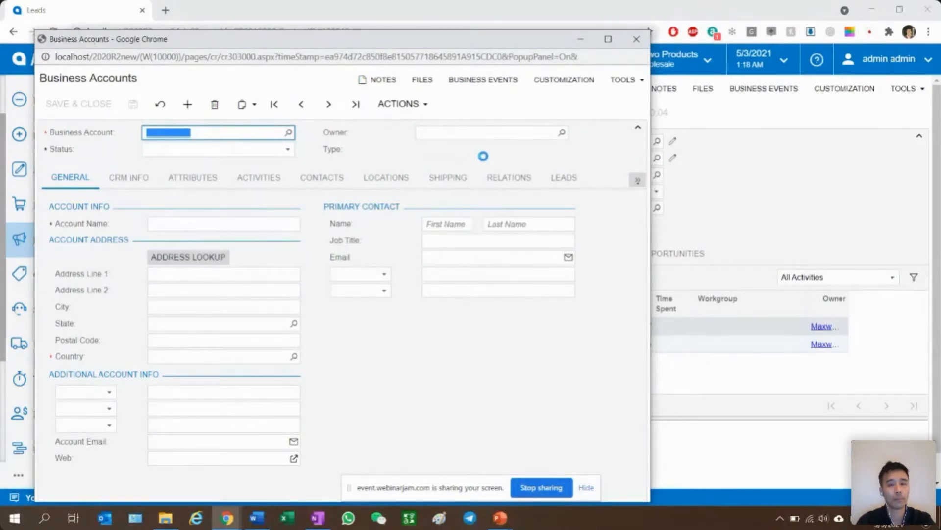
click(725, 172)
- Convert the lead to an opportunity with the subject "Looking for Lego Boxes" and open it for review
click(559, 114)
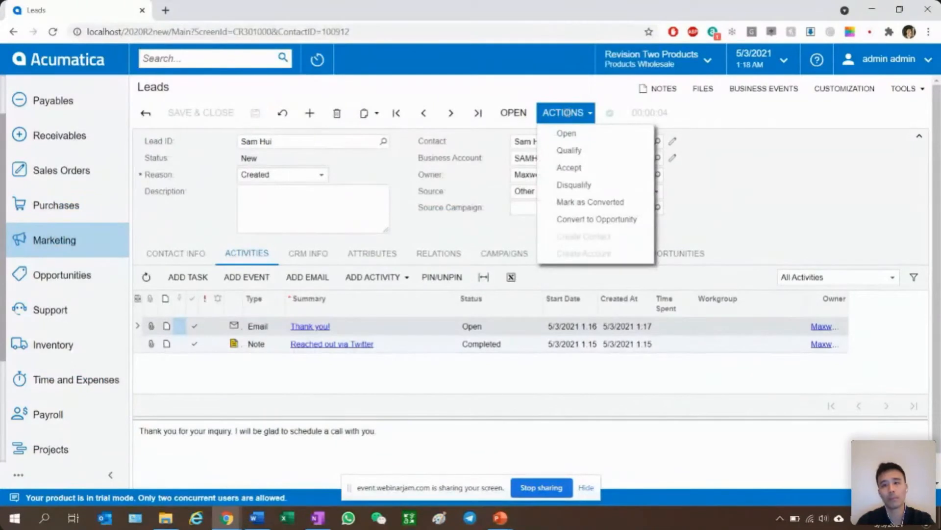
click(556, 107)
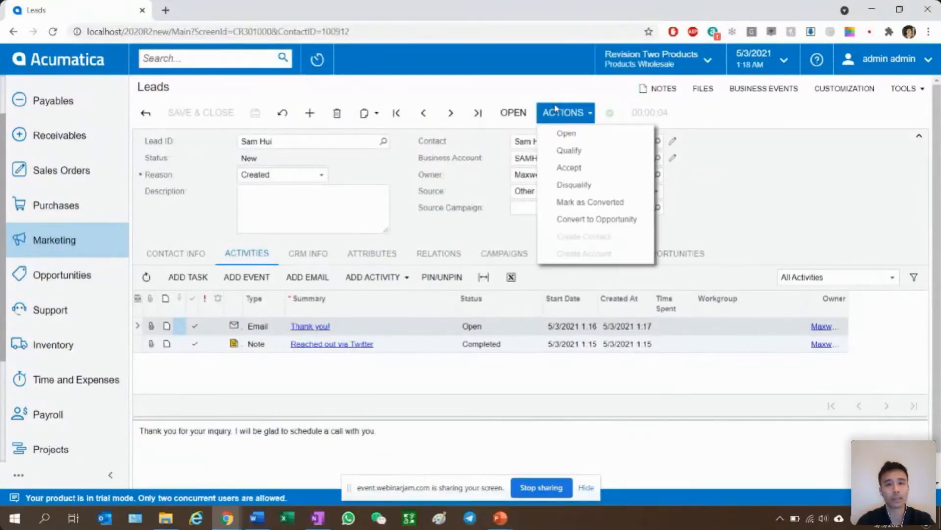
click(610, 225)
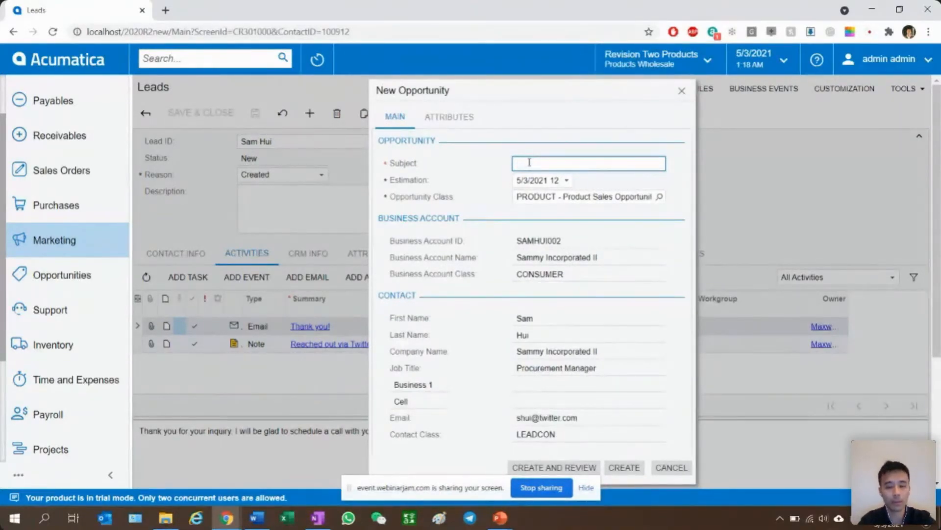
text(Looking)
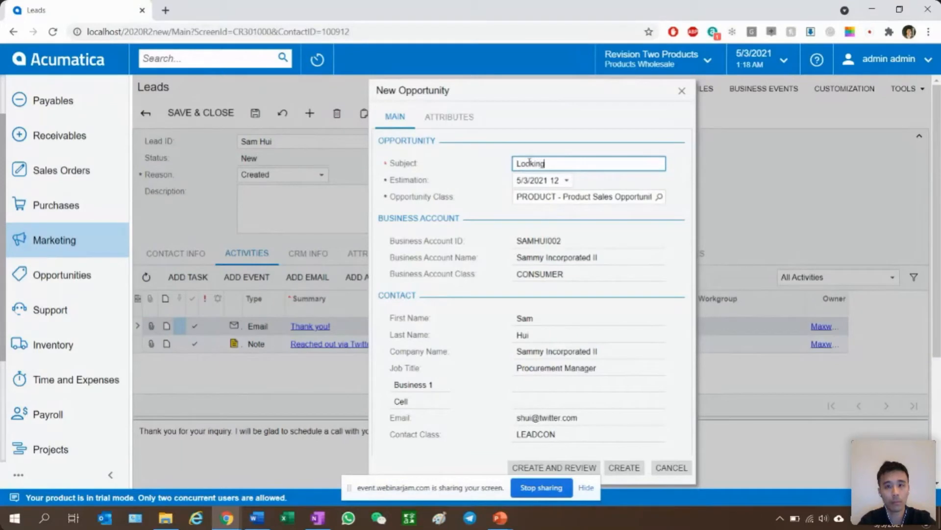
text( for Lego Boxes)
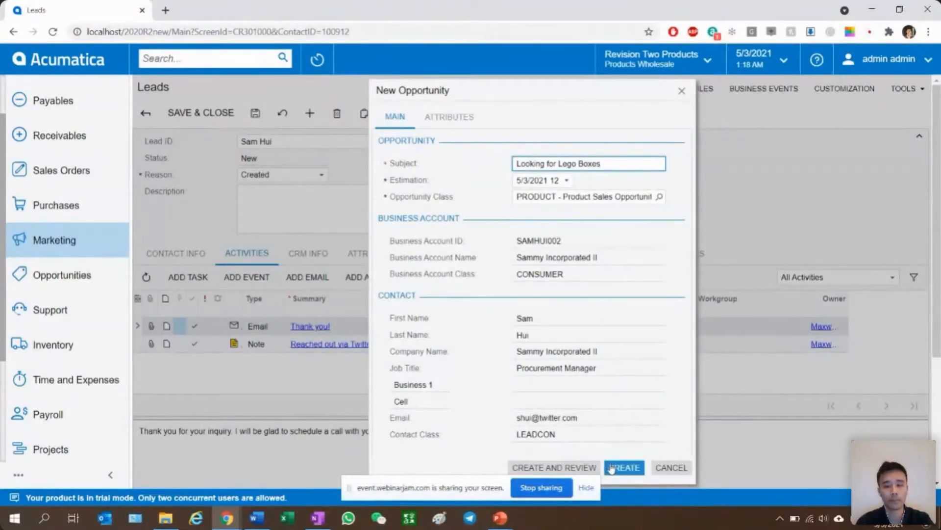
click(593, 467)
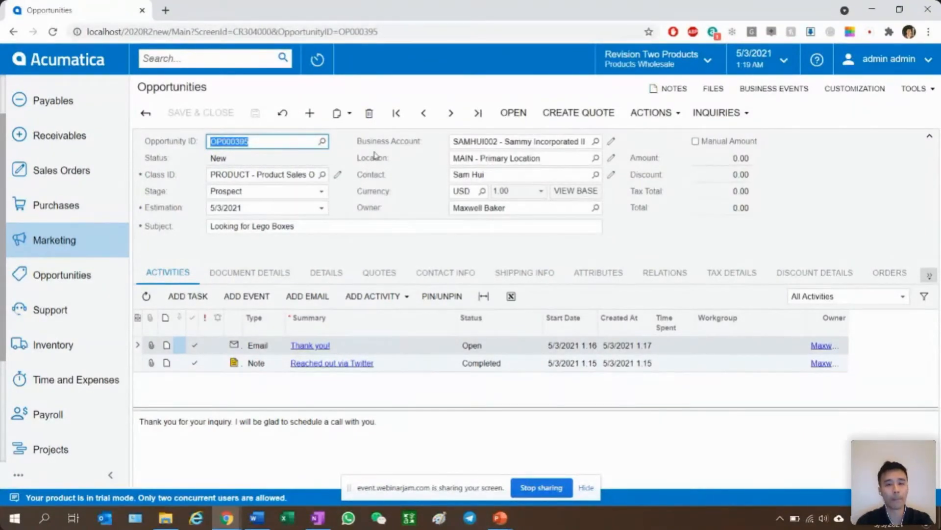
- Add a line for the inventory item AALEGO500 (Lego 500 piece set) to the opportunity's document details
click(520, 141)
click(501, 157)
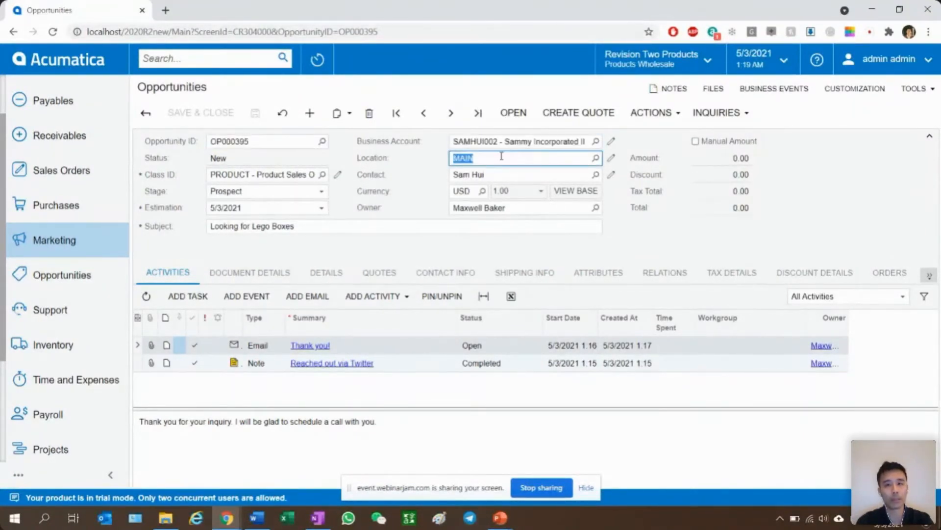
click(245, 272)
click(175, 297)
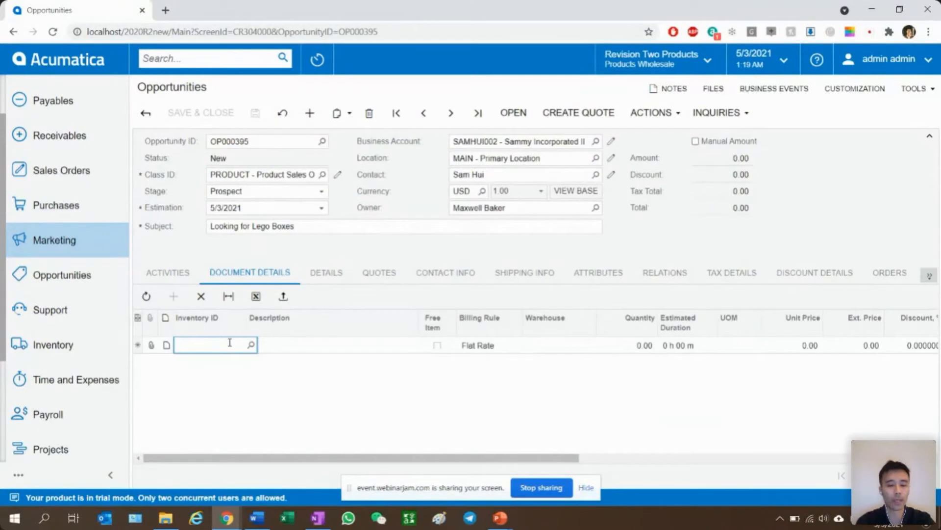
text(leg)
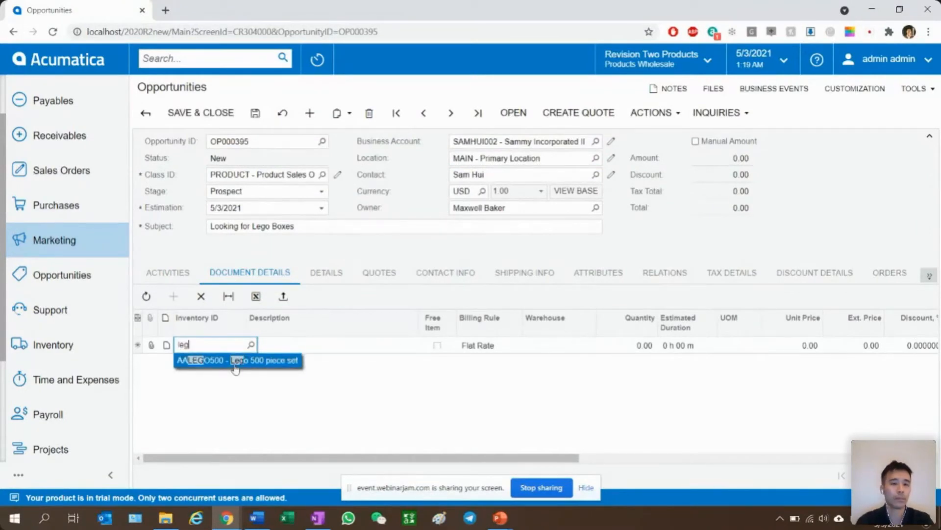
click(235, 367)
key(Tab)
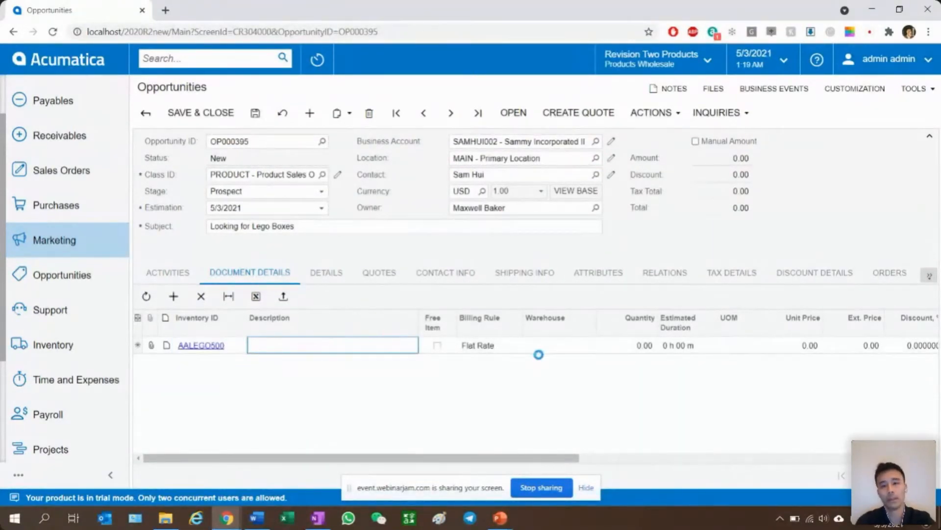
- Set the quantity of the Lego item to 15 and save the opportunity
click(632, 346)
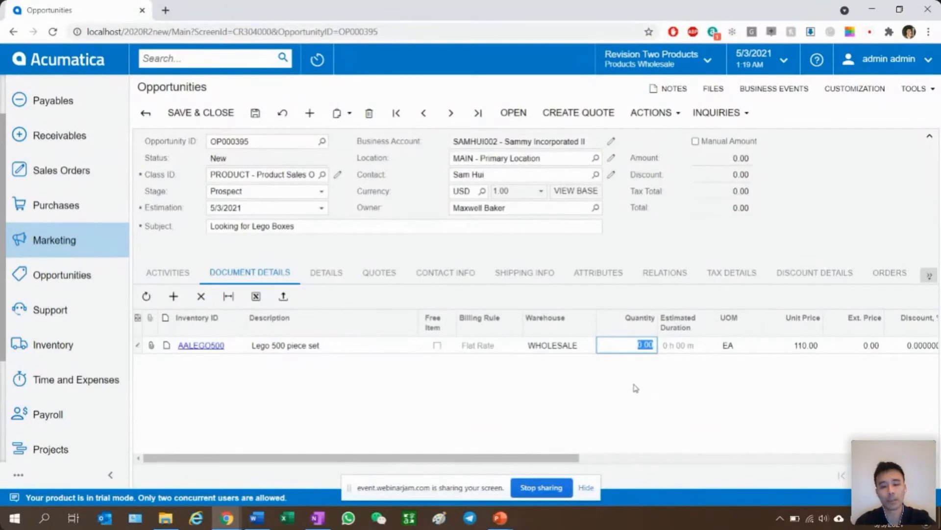
text(15)
key(Tab)
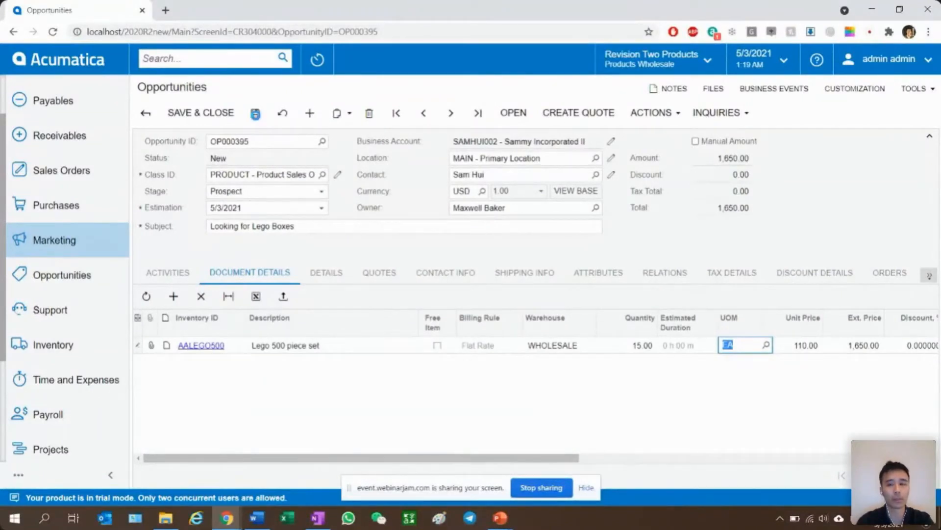
click(255, 113)
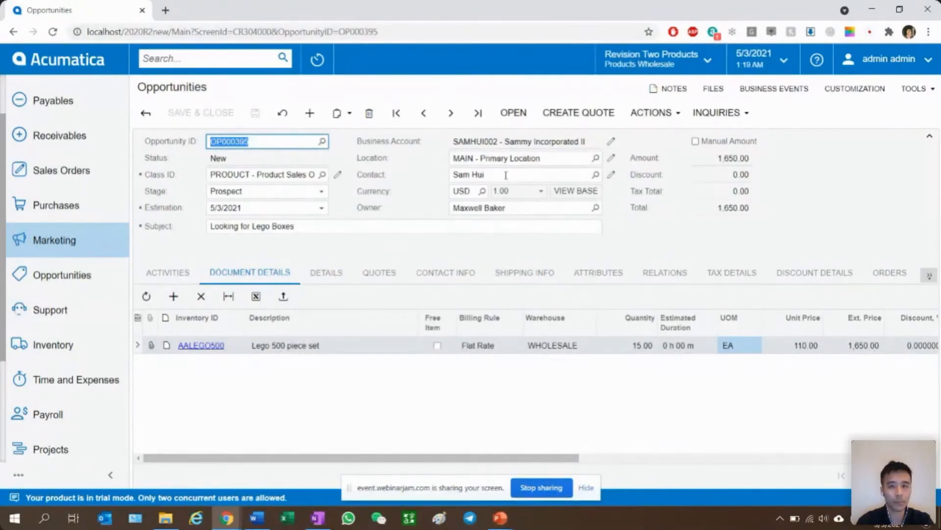
- Create a quote of type Sales Quote from the opportunity, open it for review, and save it
click(576, 117)
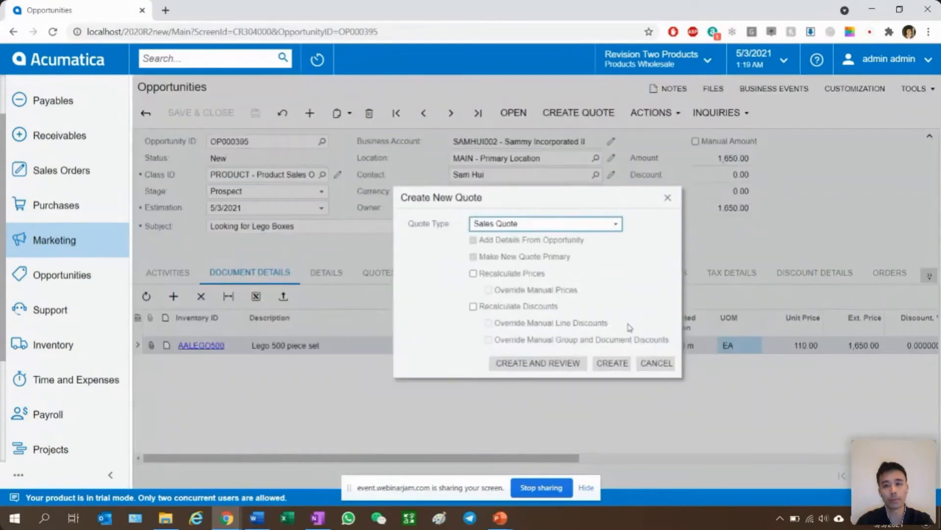
click(562, 365)
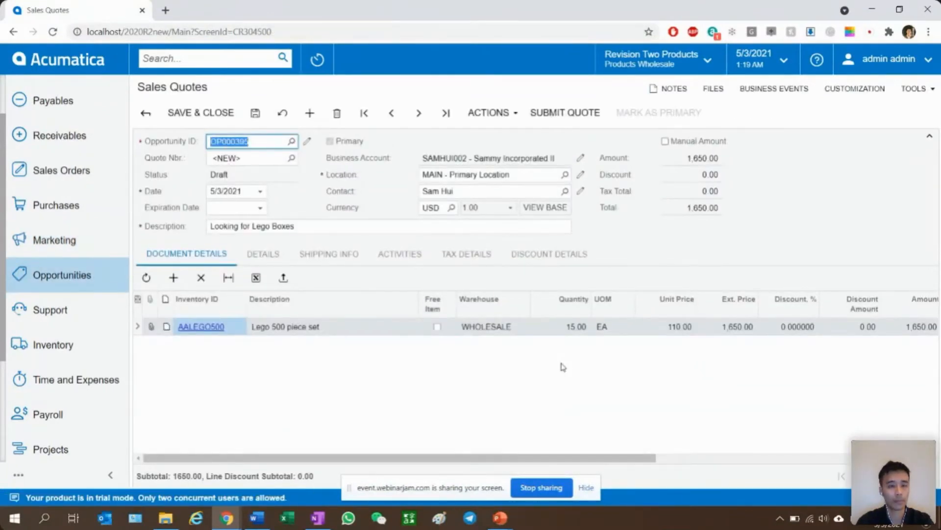
key(alt+Tab)
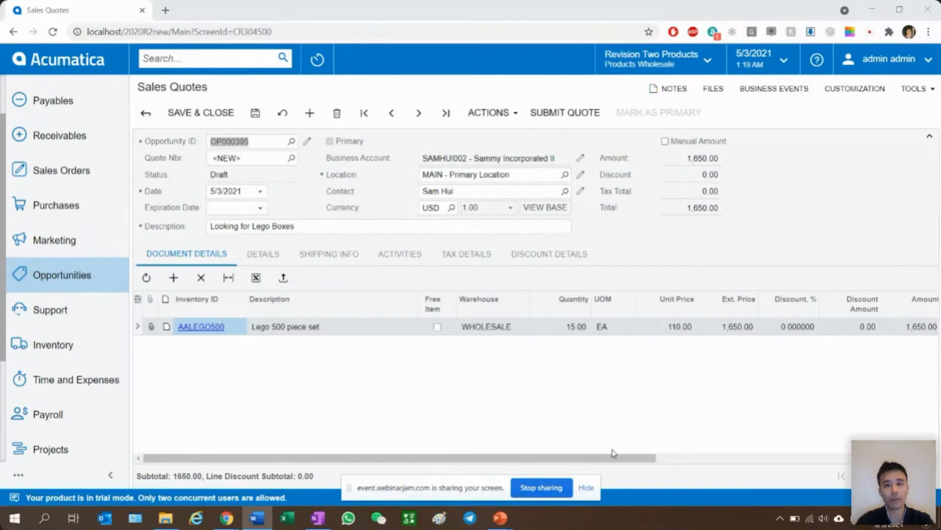
mouse_move(613, 458)
mouse_down()
mouse_move(706, 465)
mouse_move(850, 458)
mouse_move(595, 458)
mouse_up()
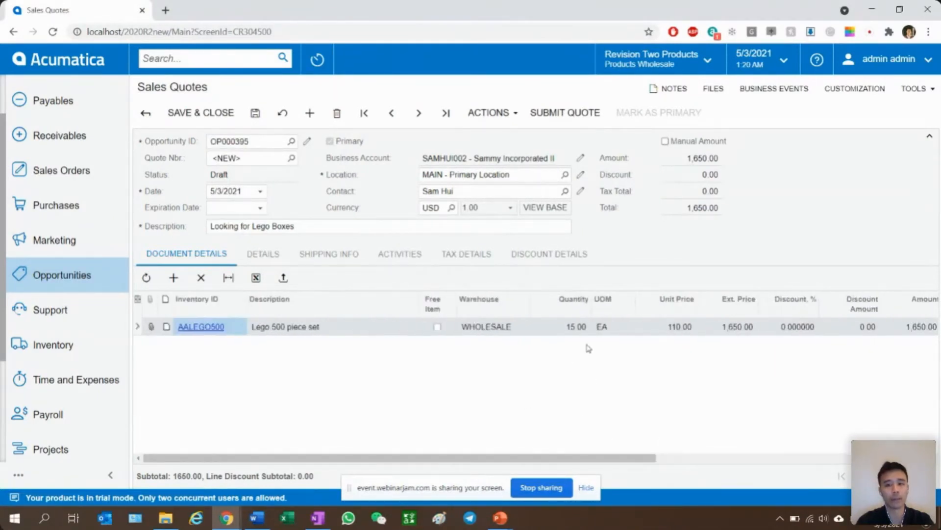
click(266, 115)
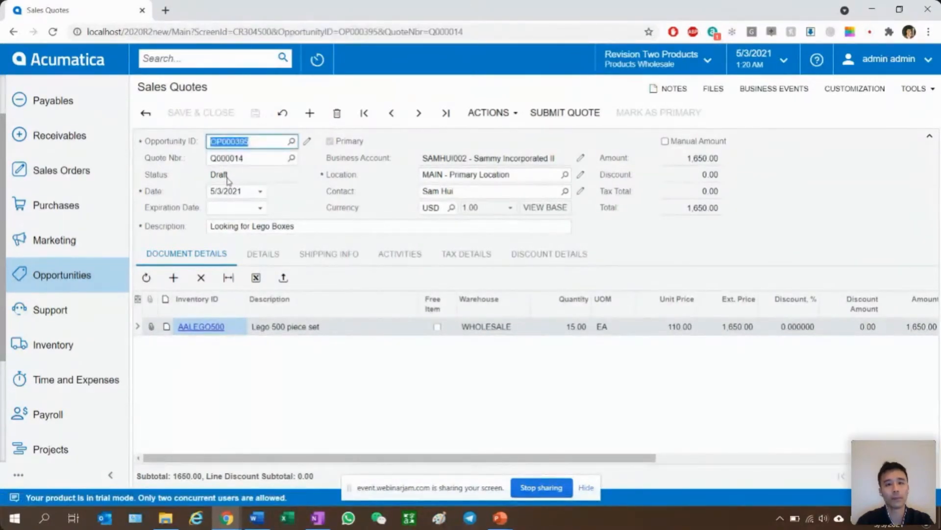
- Submit the sales quote, send it to the customer, and return to the opportunity
click(578, 118)
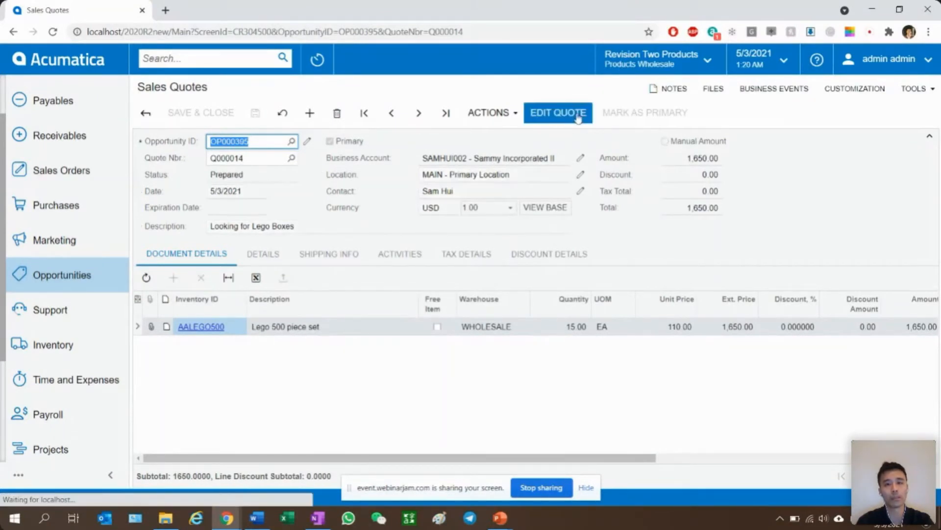
click(505, 112)
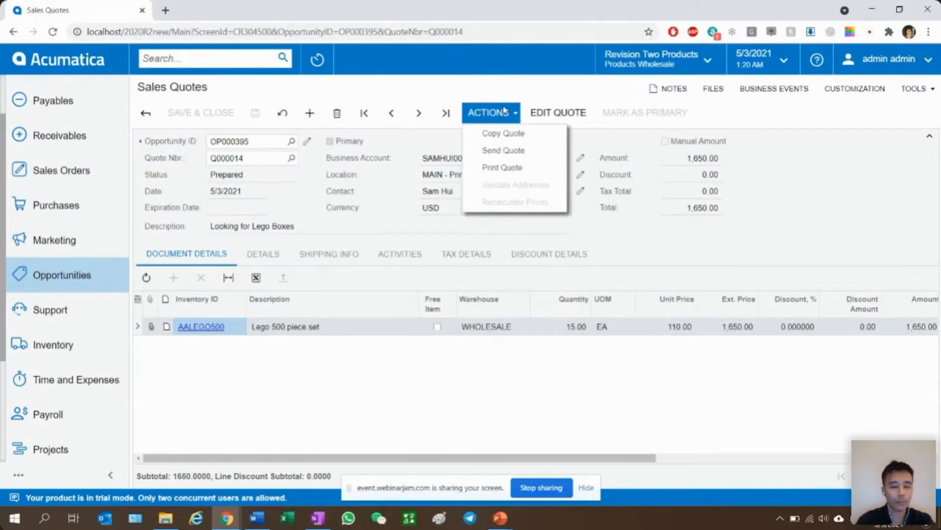
click(493, 152)
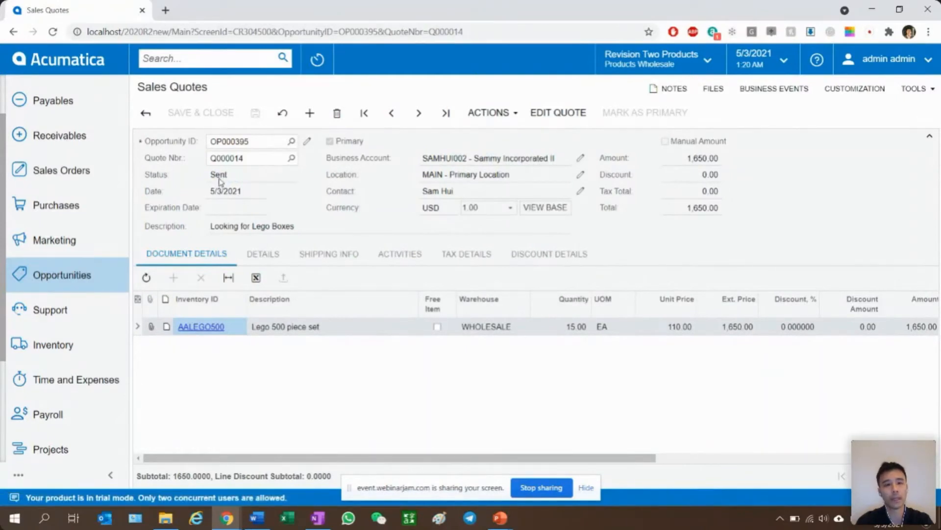
click(146, 114)
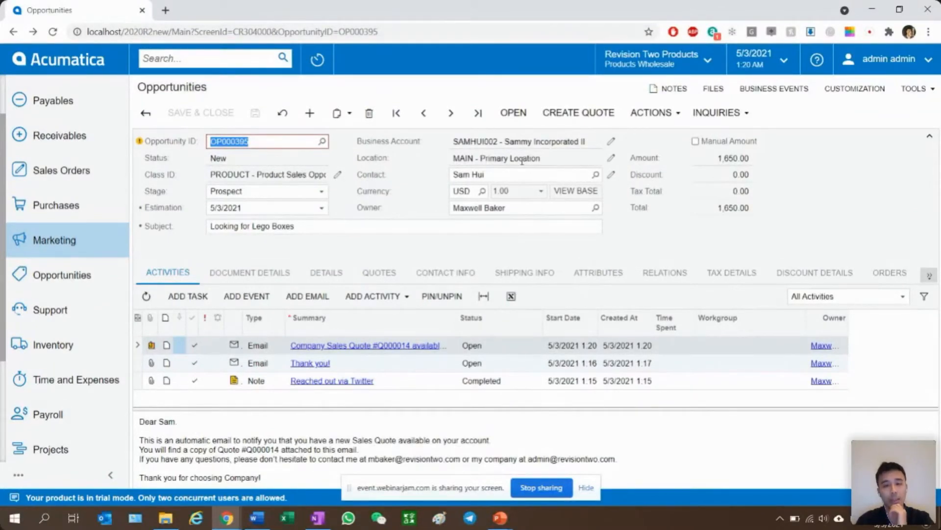
- Create a note activity for the opportunity with the summary "Confirmed Quote"
click(534, 196)
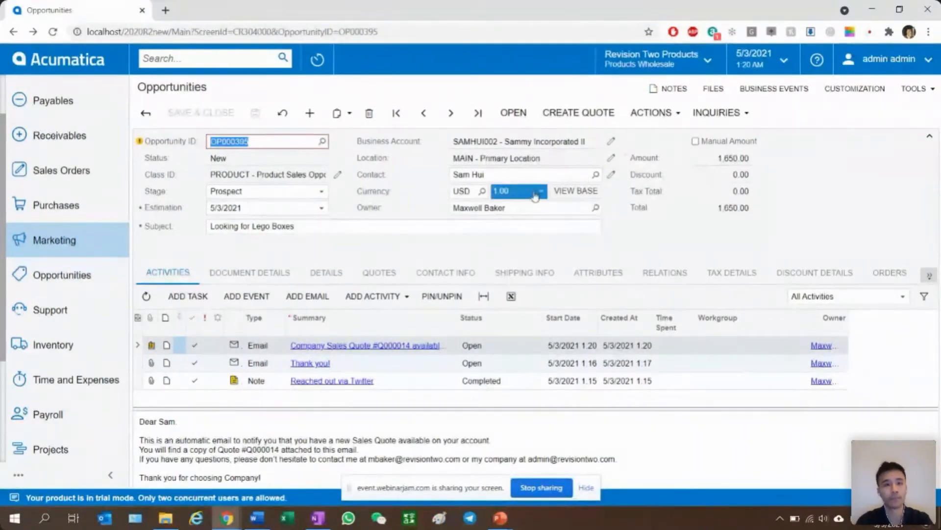
click(316, 403)
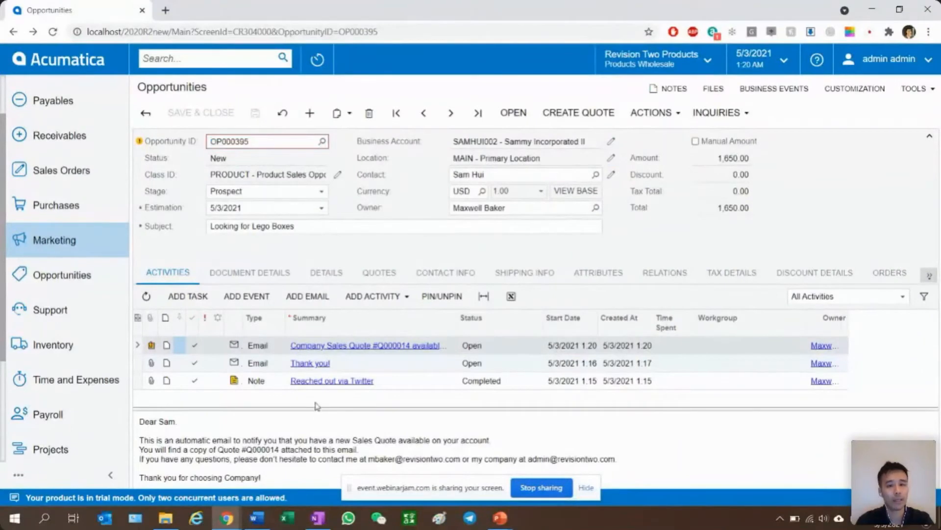
click(388, 297)
click(396, 317)
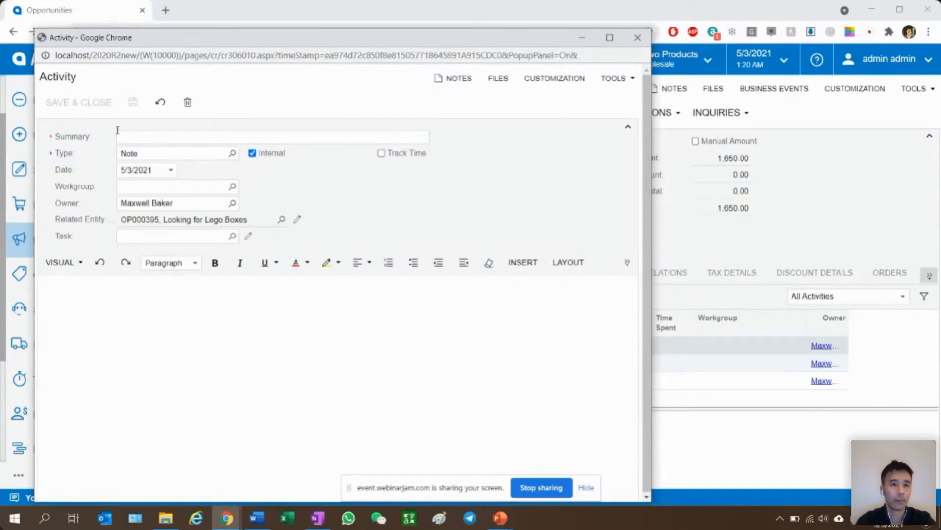
click(150, 141)
text(Confirme)
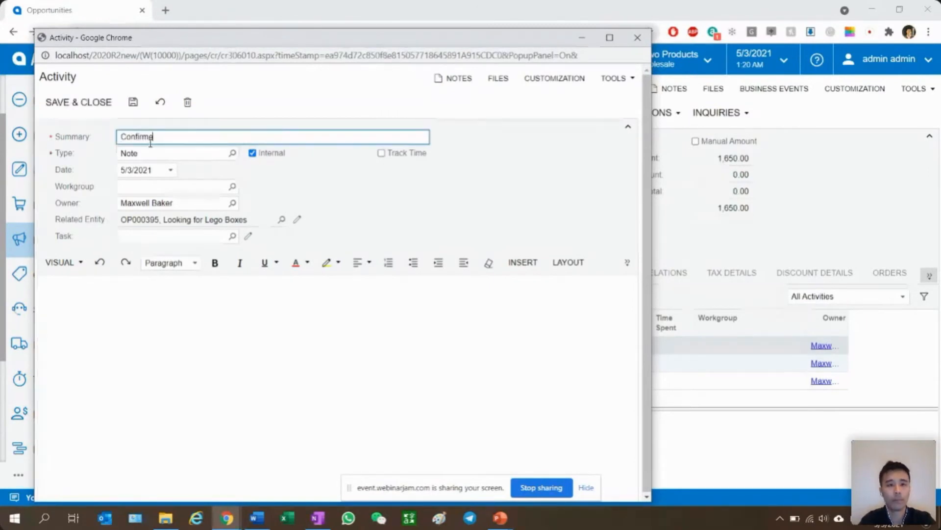
text(d Quote)
- Enter note text stating that the contact agreed to the quote, and save and close the activity
click(229, 384)
text(S)
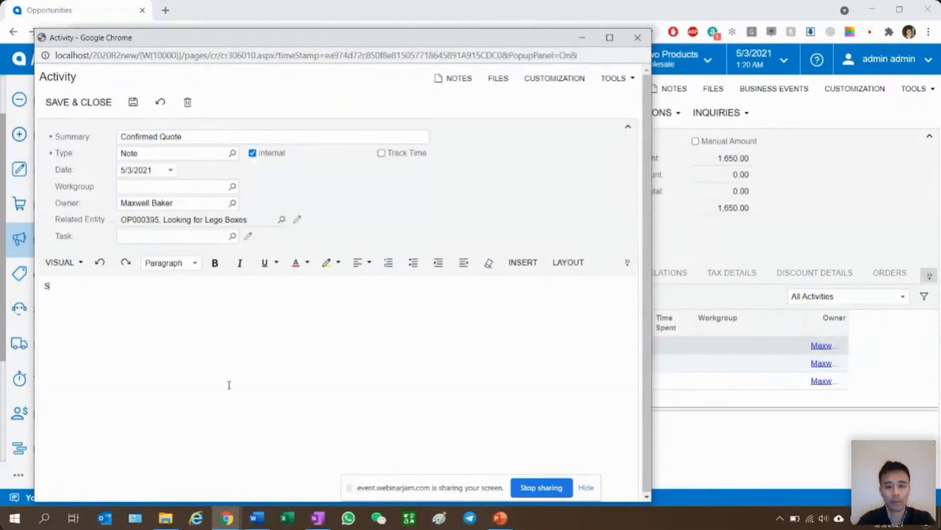
text(ammy agreed to the quote)
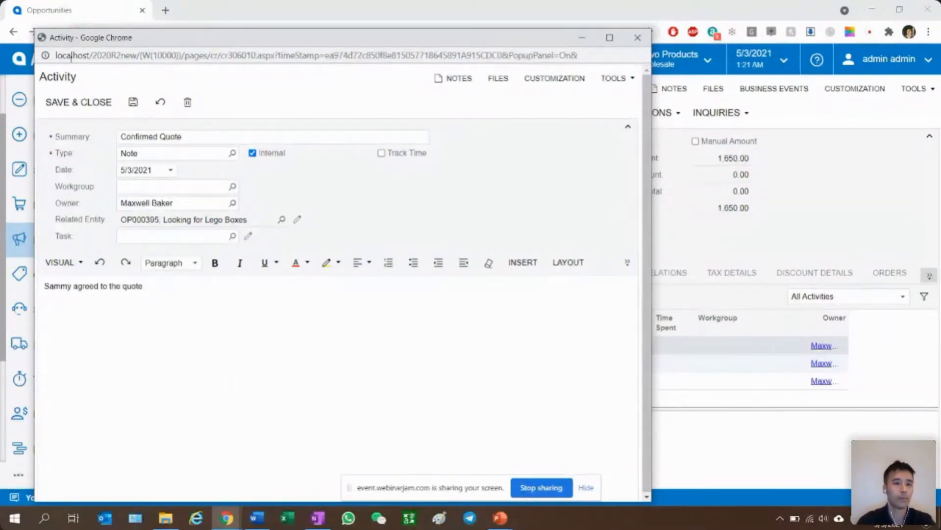
click(78, 102)
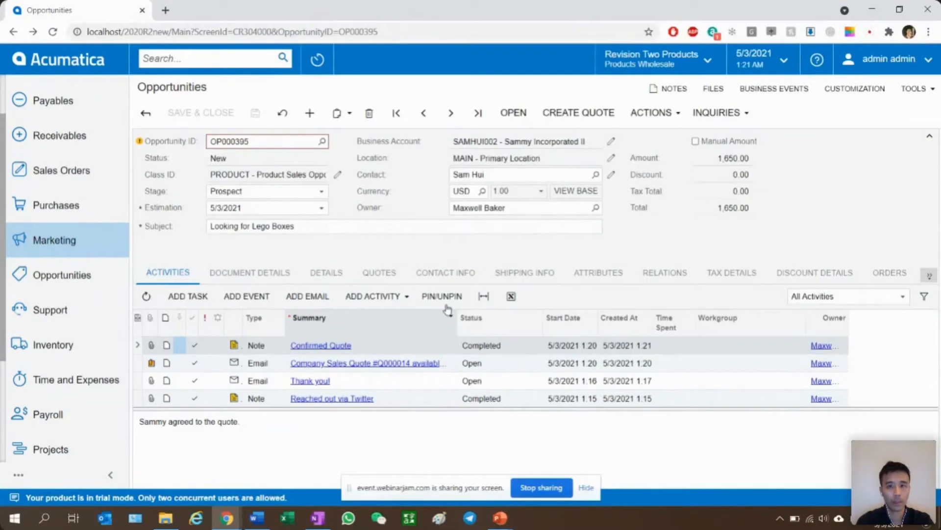
- Extend the opportunity's business account to a customer, save the customer record, and return to the opportunity
click(459, 142)
click(460, 155)
click(409, 143)
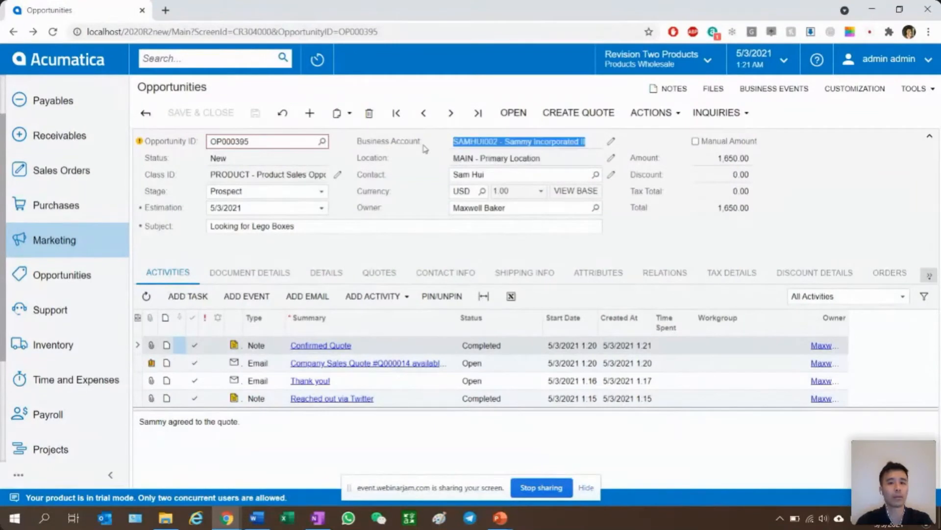
click(611, 143)
drag(312, 47, 394, 30)
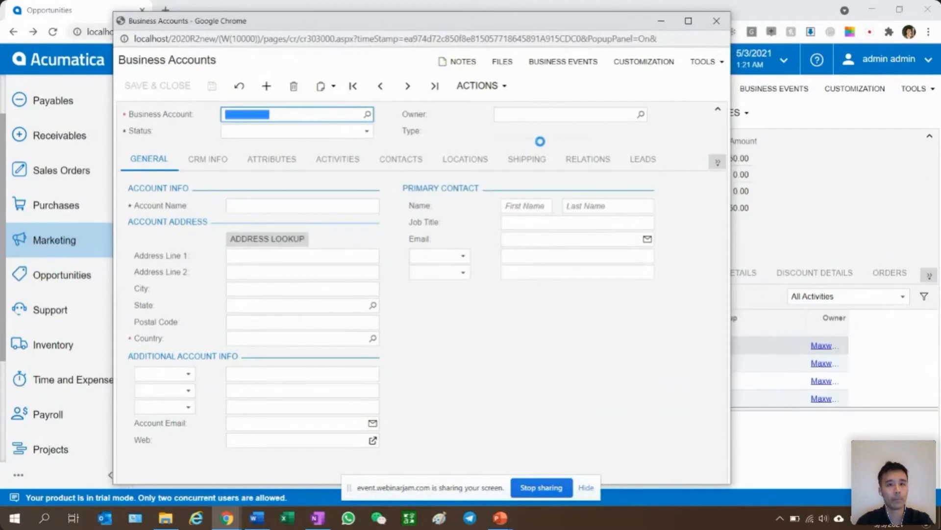
click(490, 86)
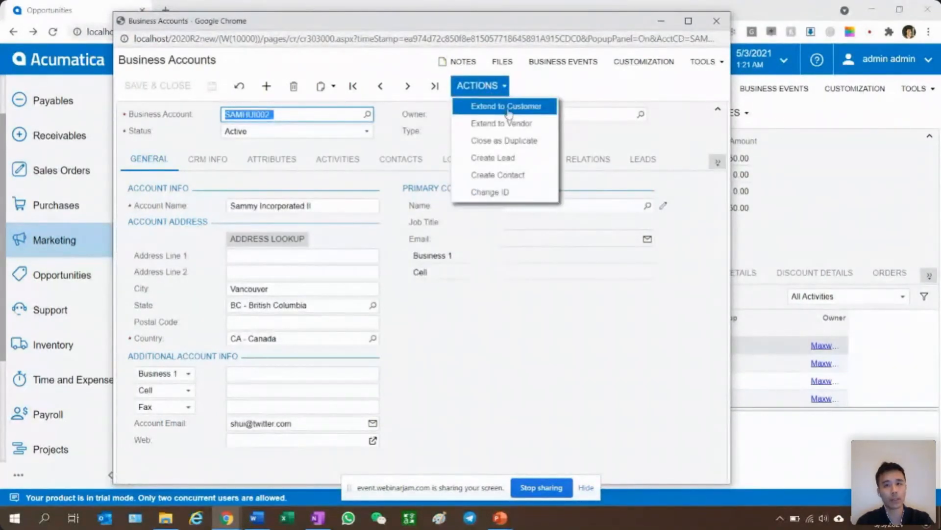
click(506, 110)
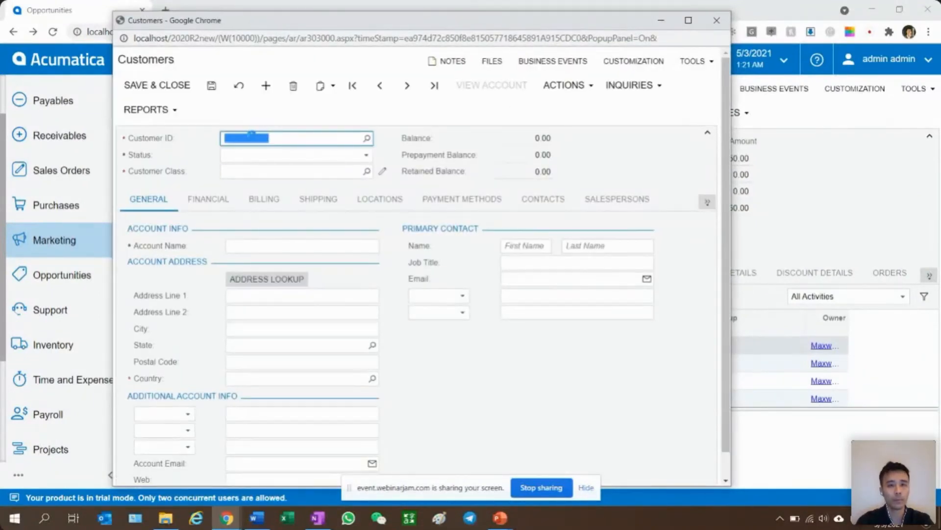
click(214, 94)
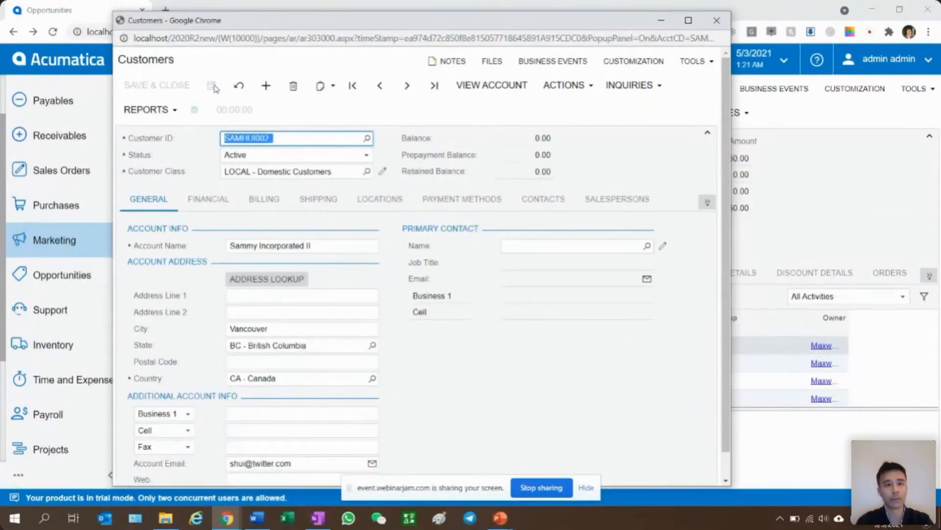
click(718, 30)
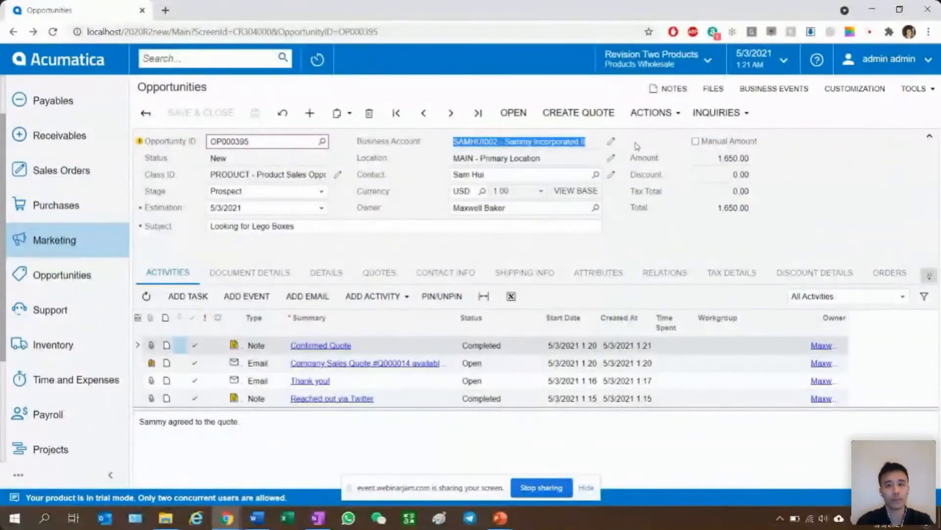
- Create a sales order of type Sales Order from the opportunity and save it
click(651, 111)
click(651, 113)
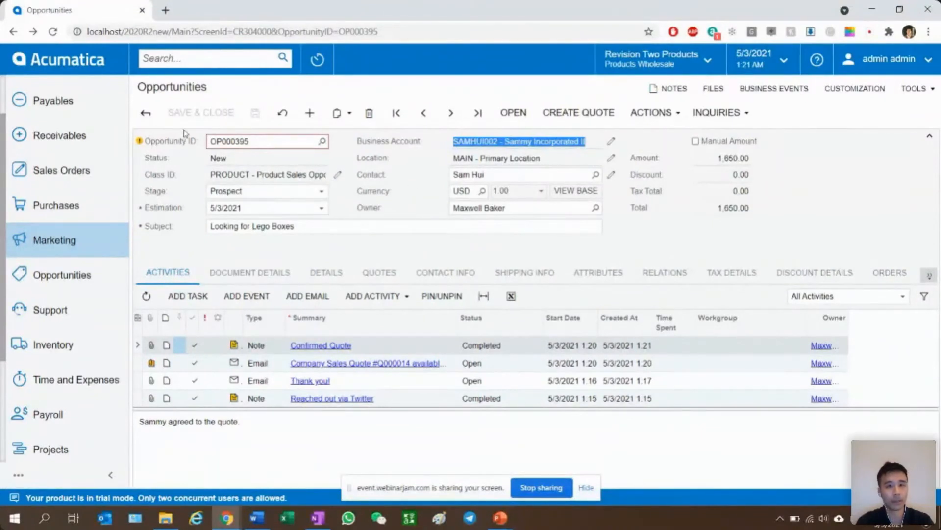
click(652, 116)
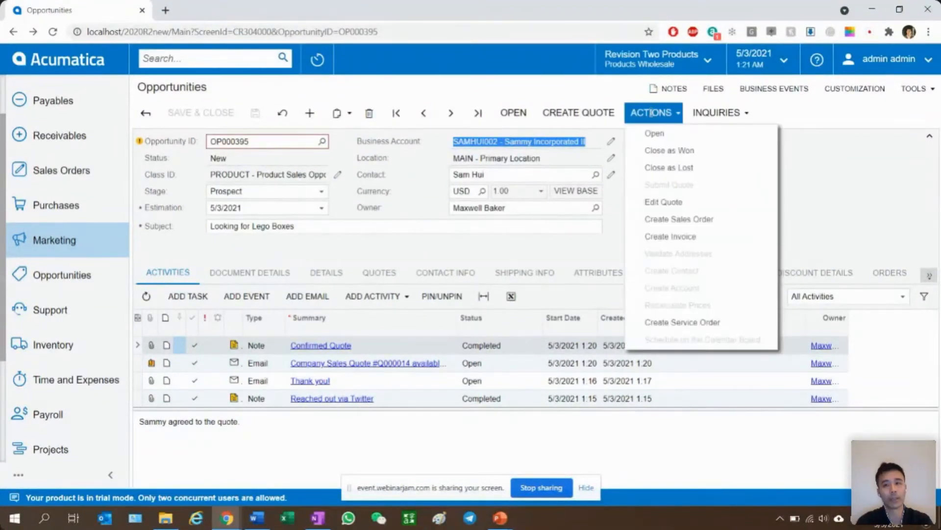
click(716, 223)
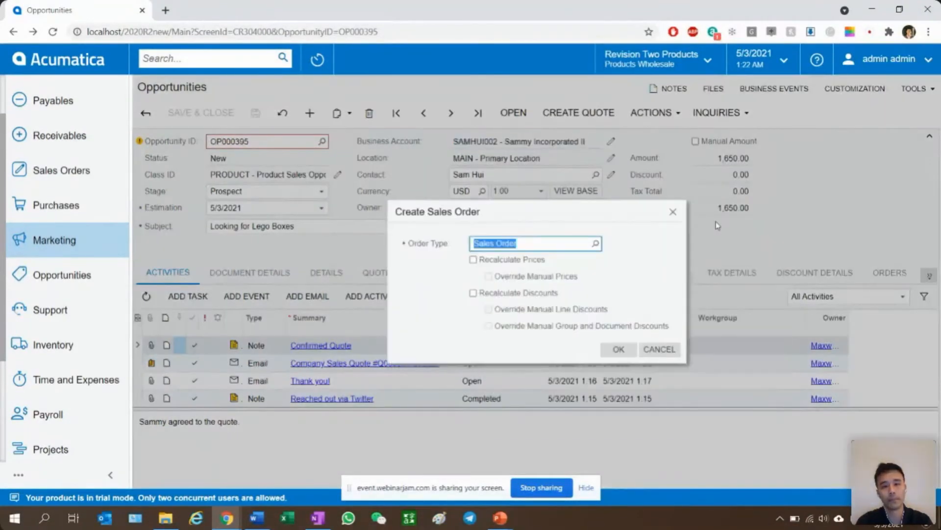
click(616, 352)
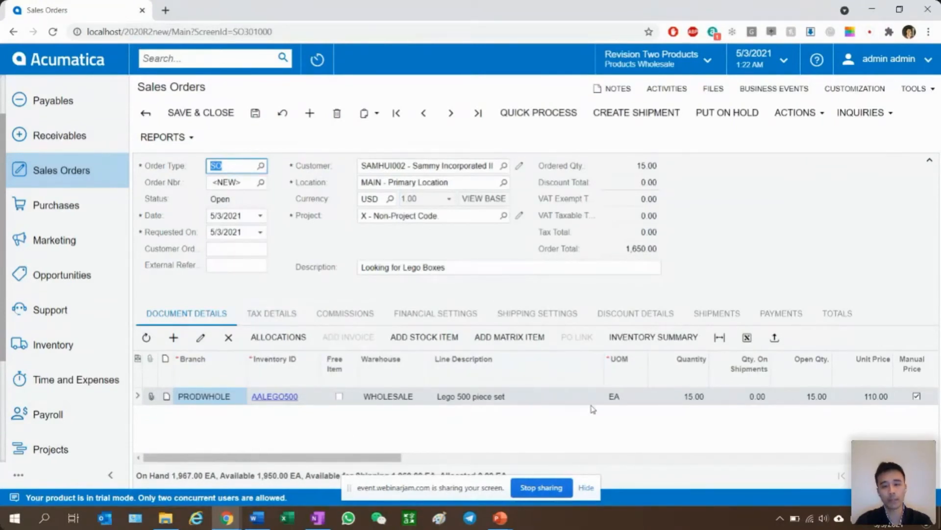
click(255, 112)
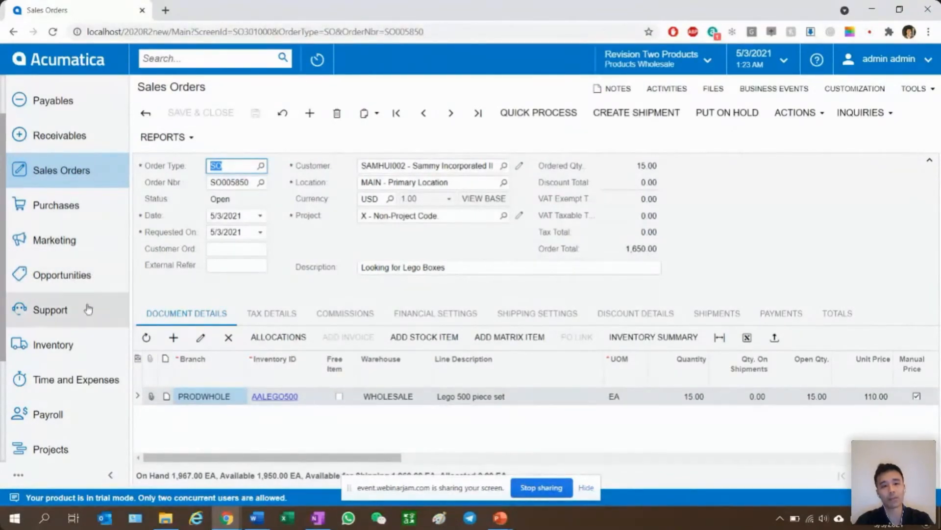
- Start a new support case for the business account Sammy Incorporated II
click(67, 313)
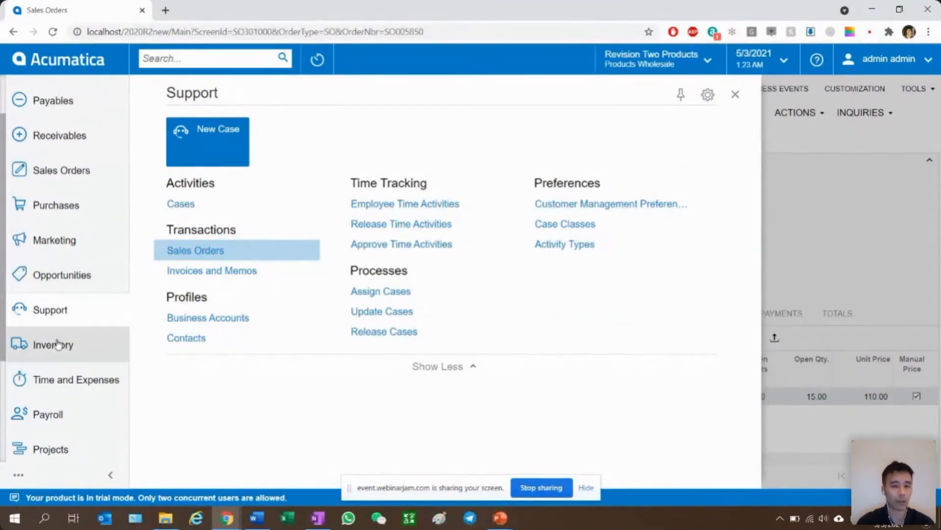
click(205, 203)
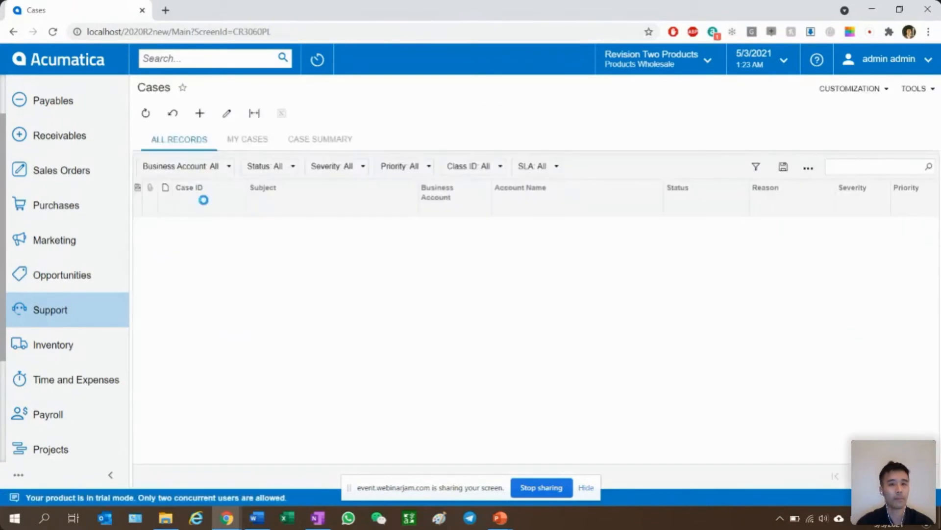
click(201, 114)
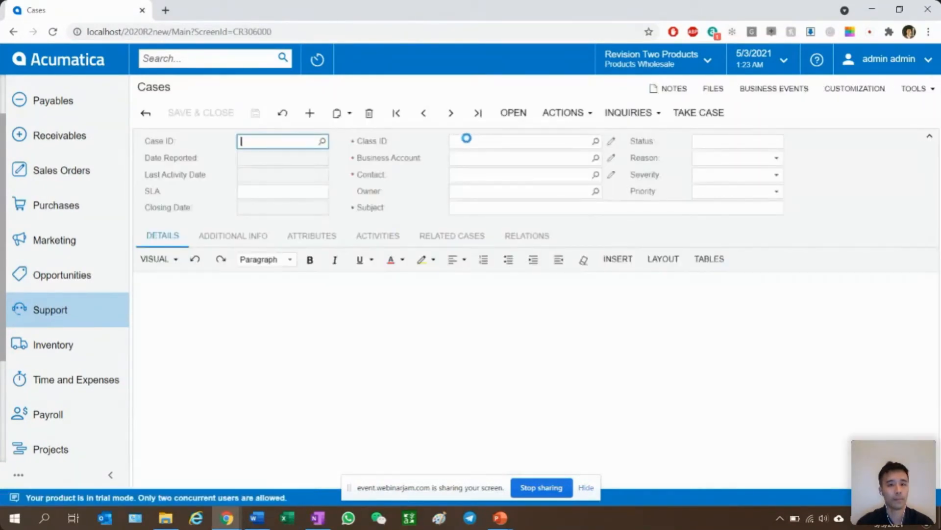
click(465, 140)
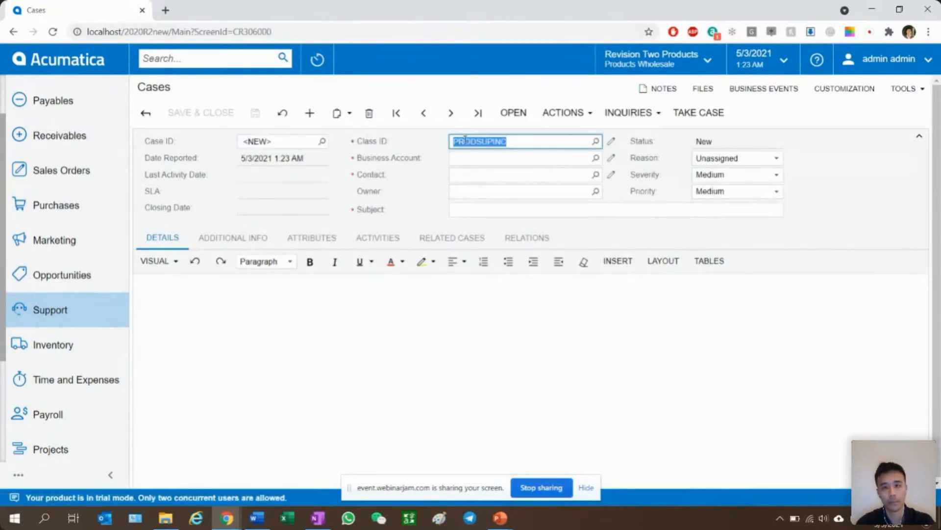
click(484, 158)
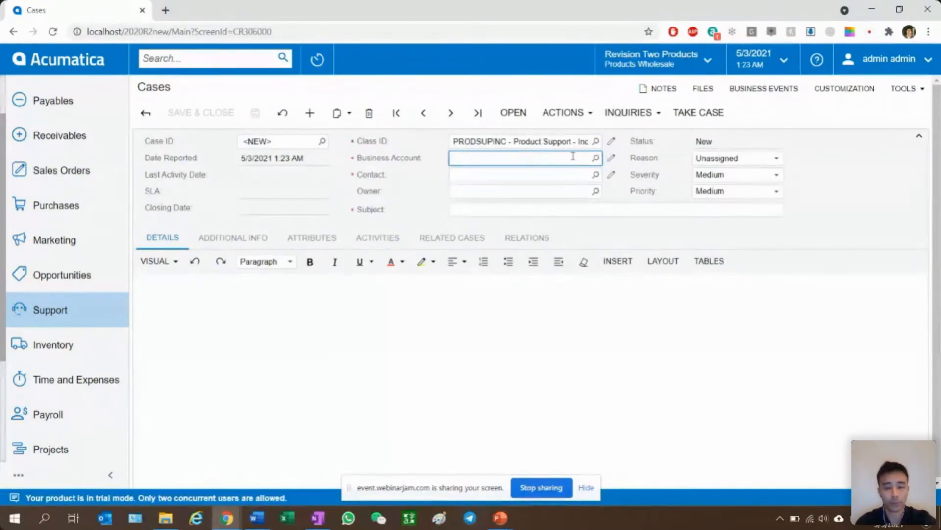
text(sammy)
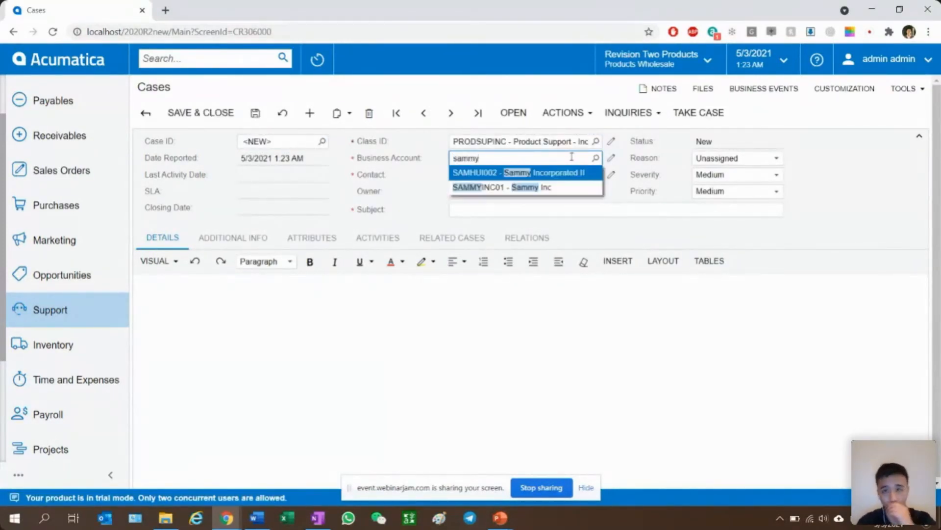
click(543, 173)
click(543, 174)
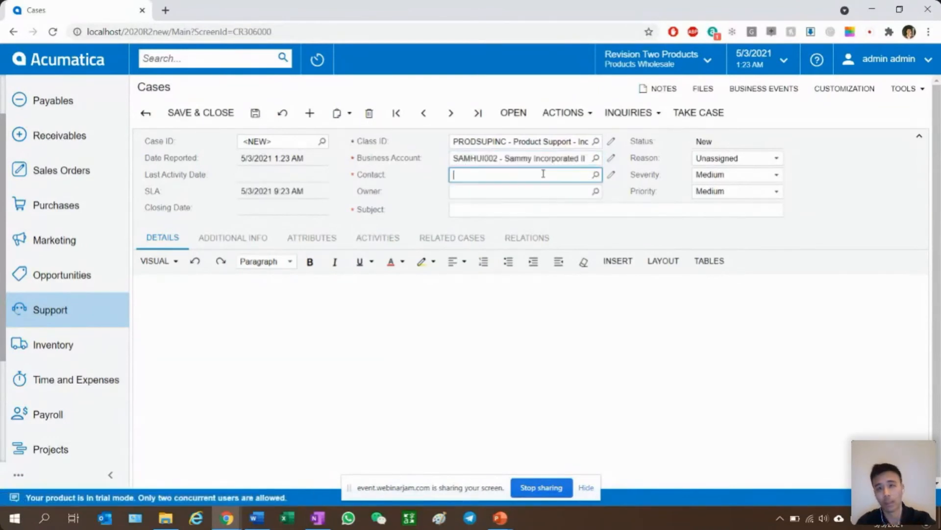
- Select the account's procurement manager as the case contact and set the subject to "Missing Lego pieces"
text(samm)
key(BackSpace)
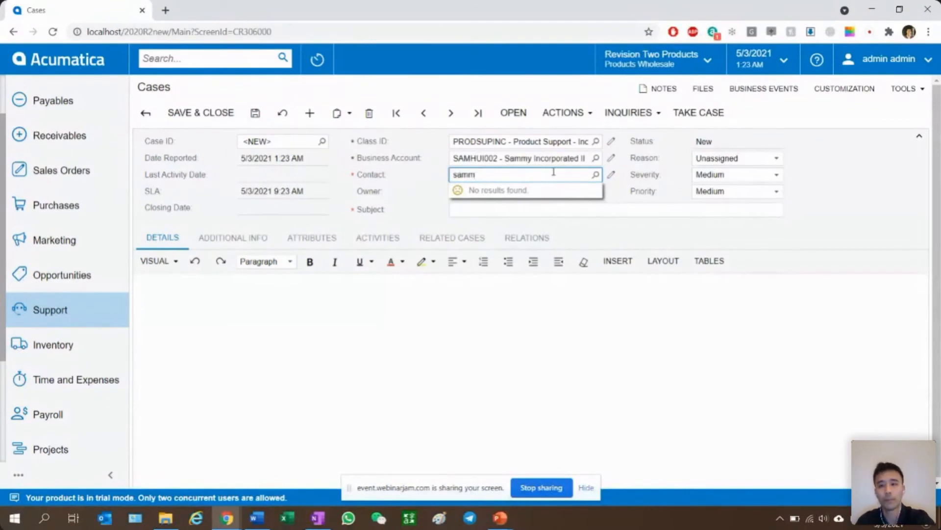
click(595, 172)
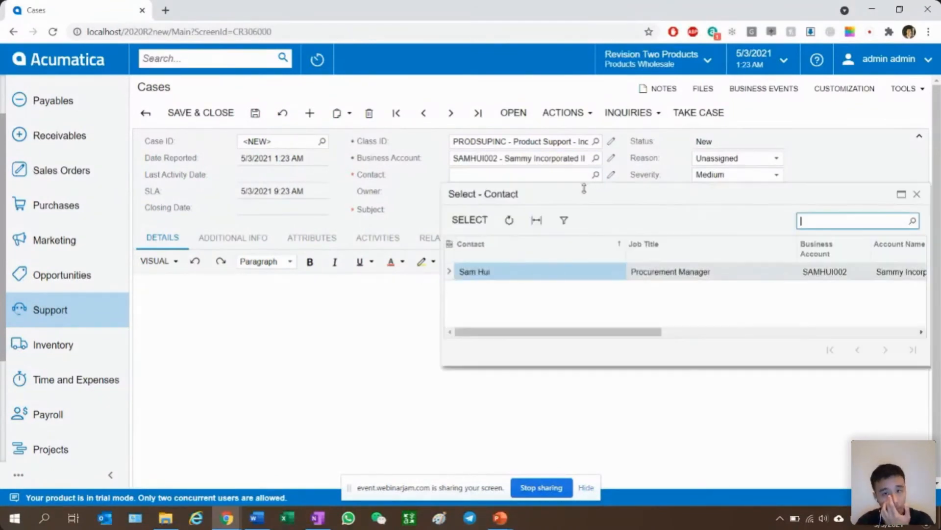
double_click(584, 272)
click(479, 211)
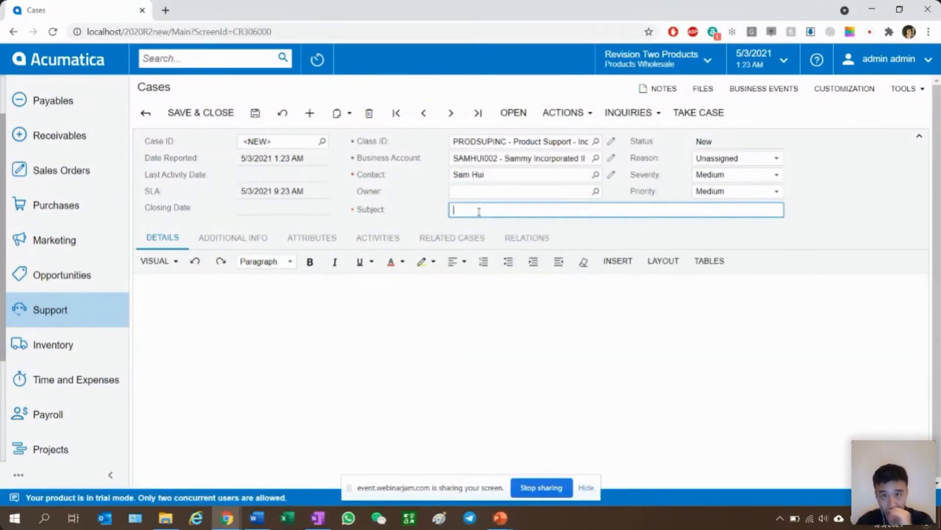
text(MIssing Lego pieces)
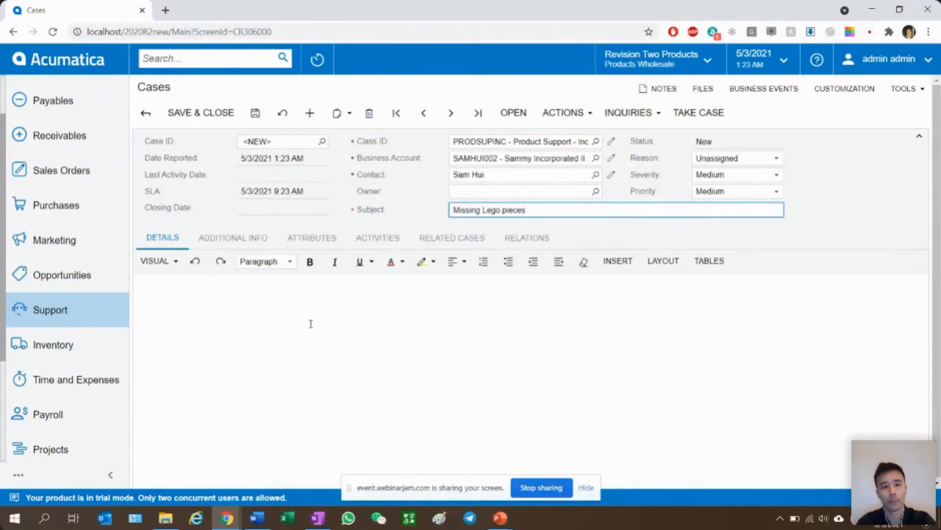
- Enter the case description "Customer received the shipment. Opened one box and it is missing pieces." and save the case
click(311, 323)
text(Customer received the shipment. Opened o)
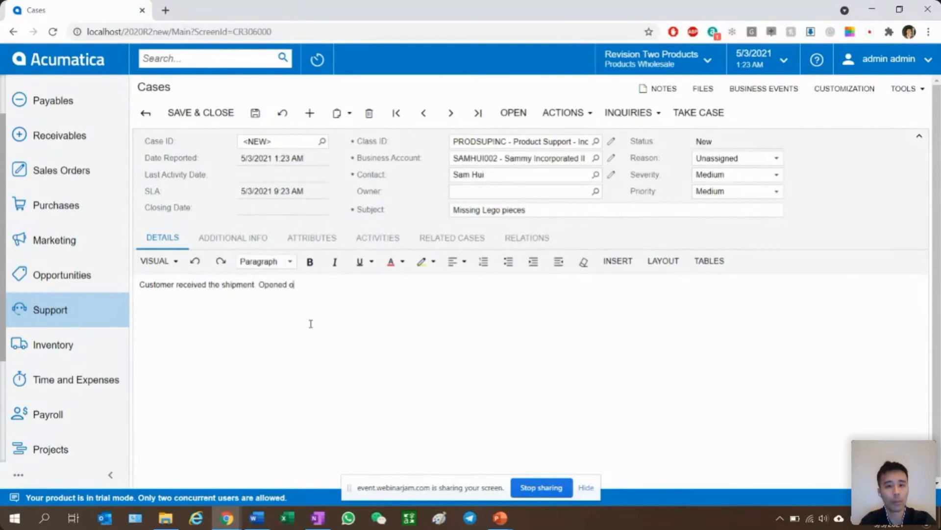
text(ne box and it is missing pieces.)
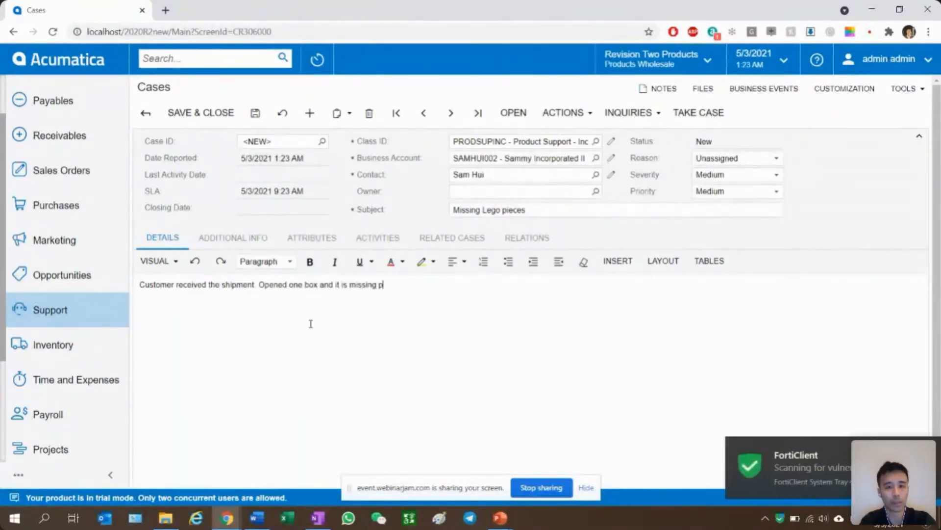
click(252, 240)
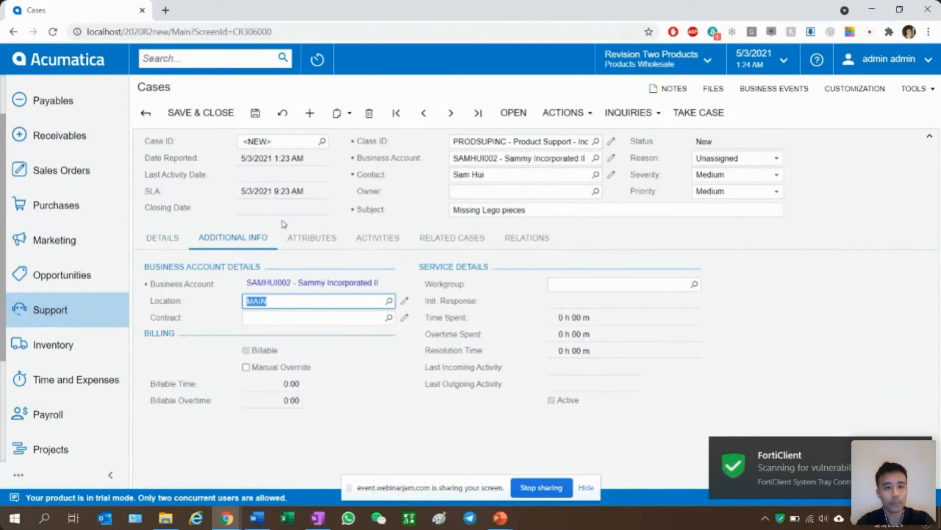
click(373, 238)
click(386, 262)
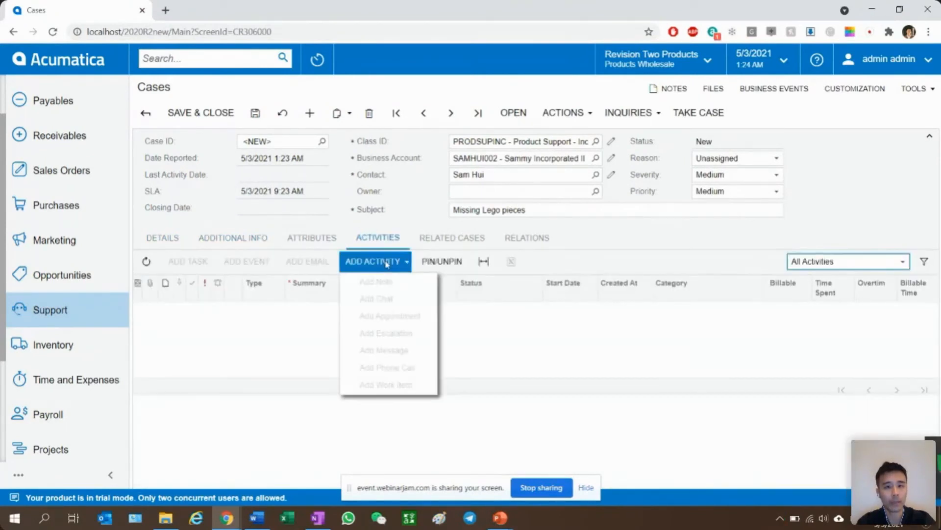
click(255, 113)
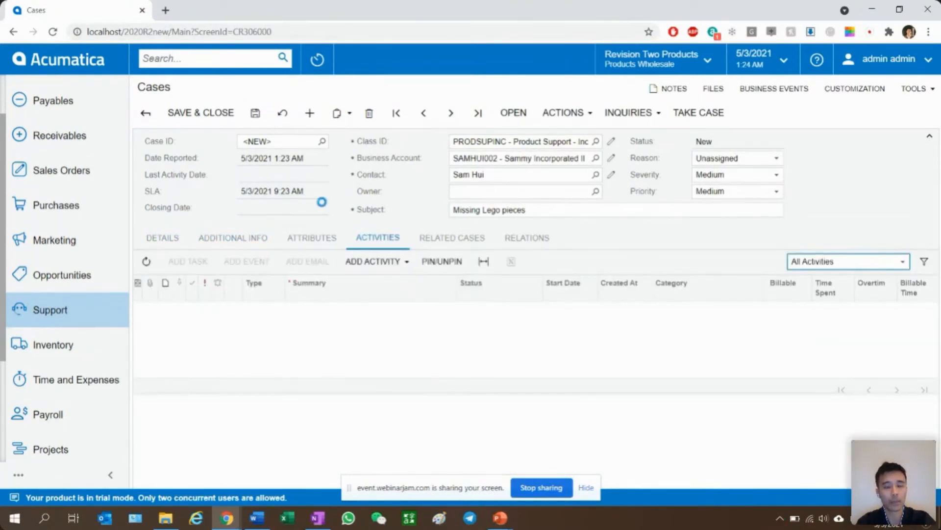
- Add a phone call activity to the case with the summary "Called and complained that they are missing pieces"
click(392, 271)
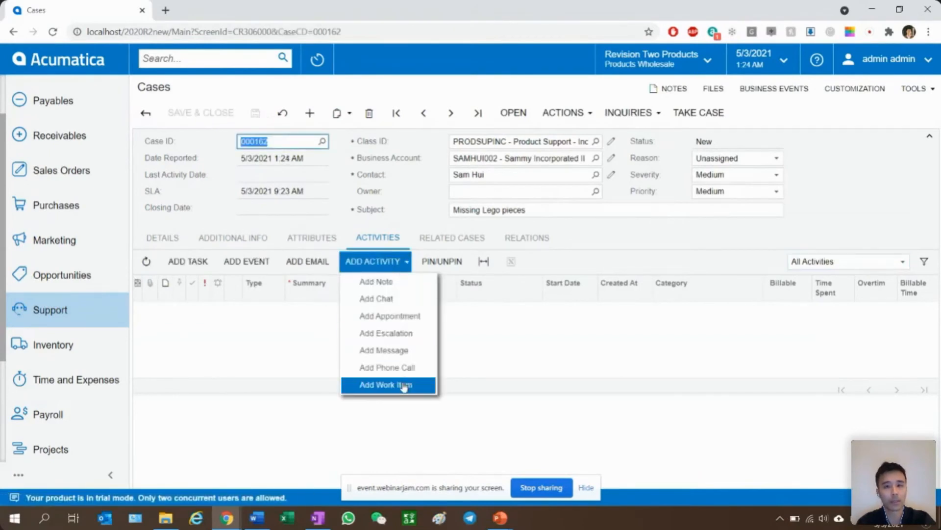
click(407, 375)
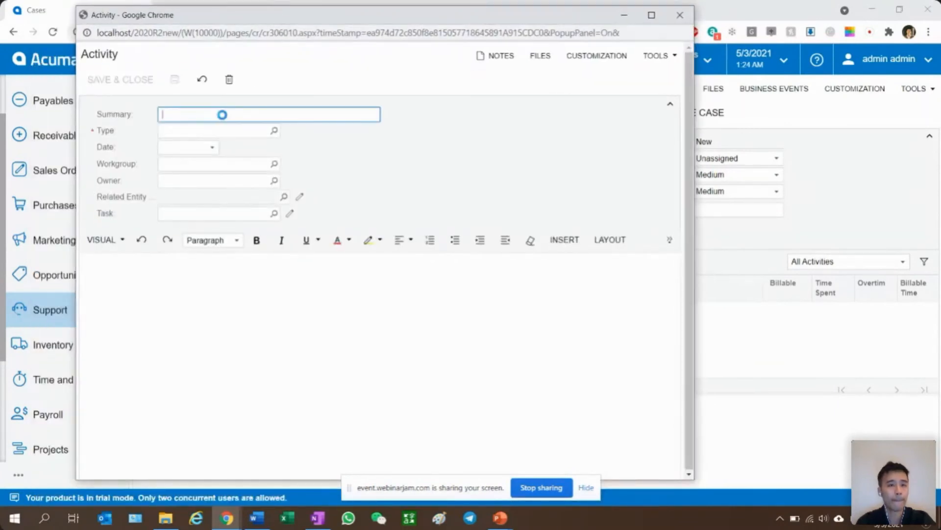
text(Called and complained)
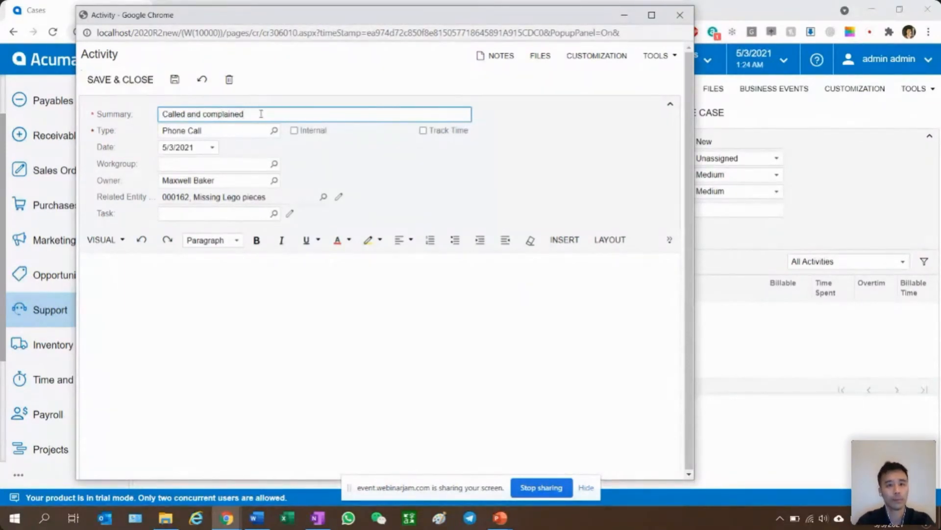
text( that they are comp)
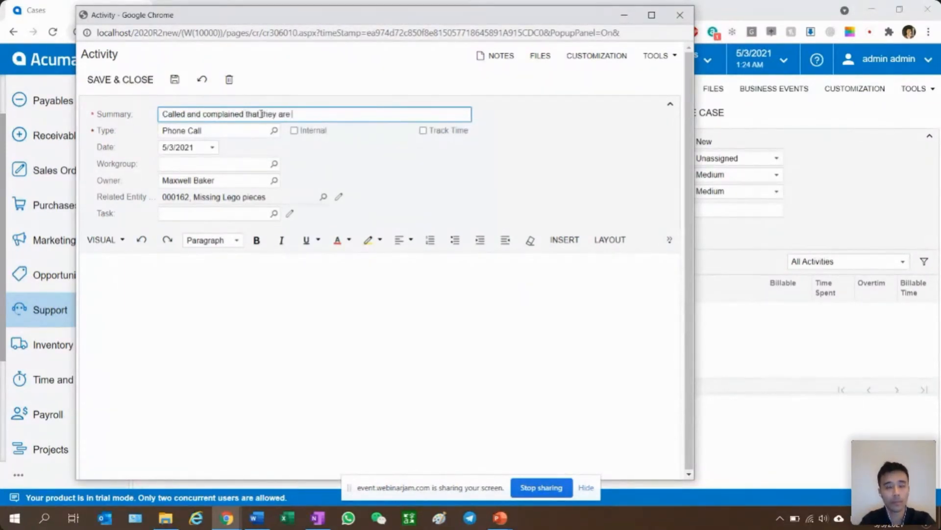
key(BackSpace)
key(BackSpace)
key(BackSpace)
key(BackSpace)
text(missing pieces)
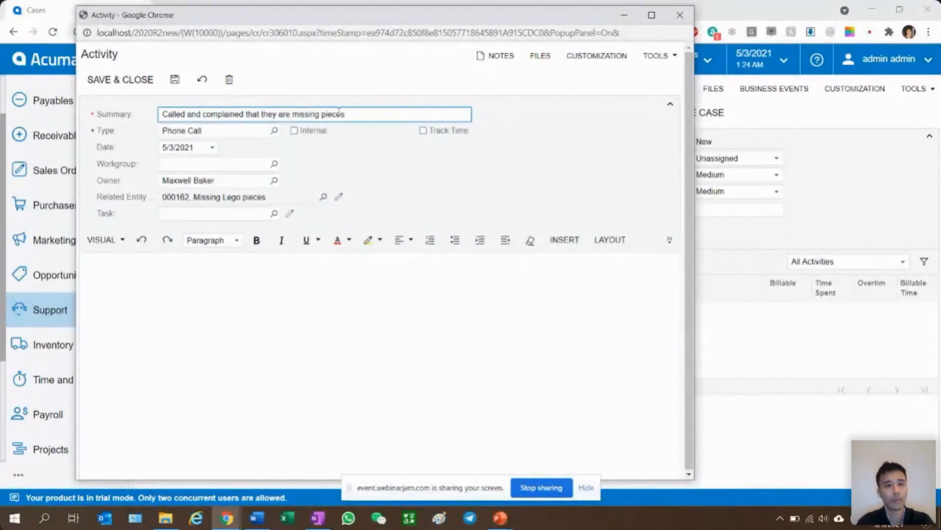
- Copy the summary text into the phone call activity's body, and save and close the activity
drag(352, 117, 29, 118)
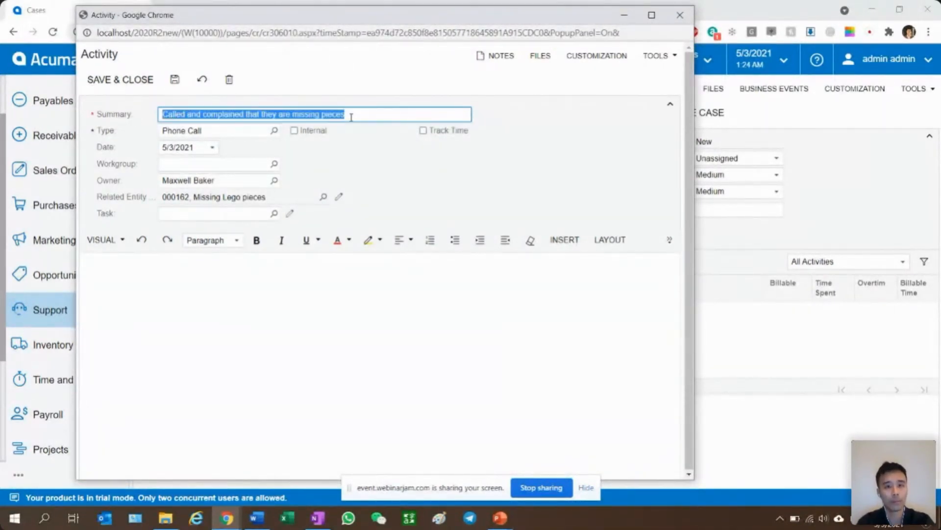
key(ctrl+c)
click(297, 334)
key(ctrl+v)
click(126, 78)
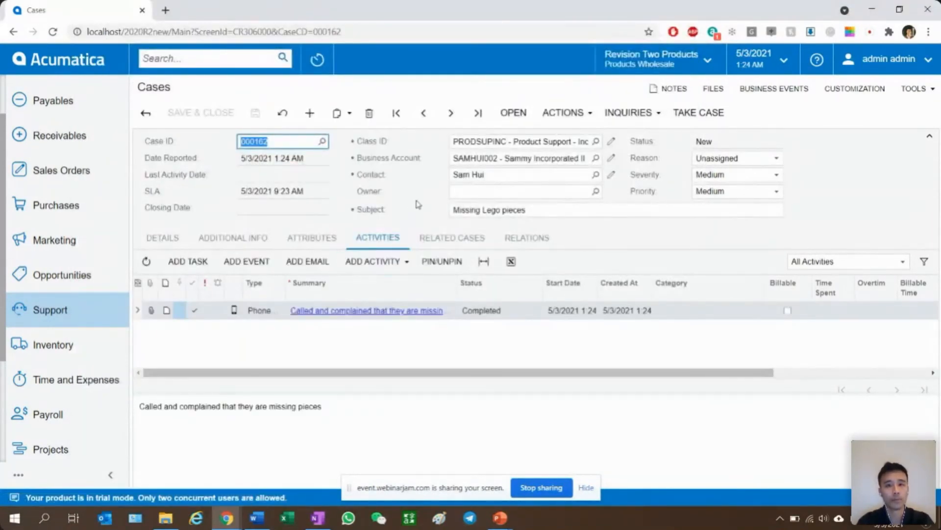
- Open the case with the reason In Process and assign the Support Manager as its owner
click(179, 242)
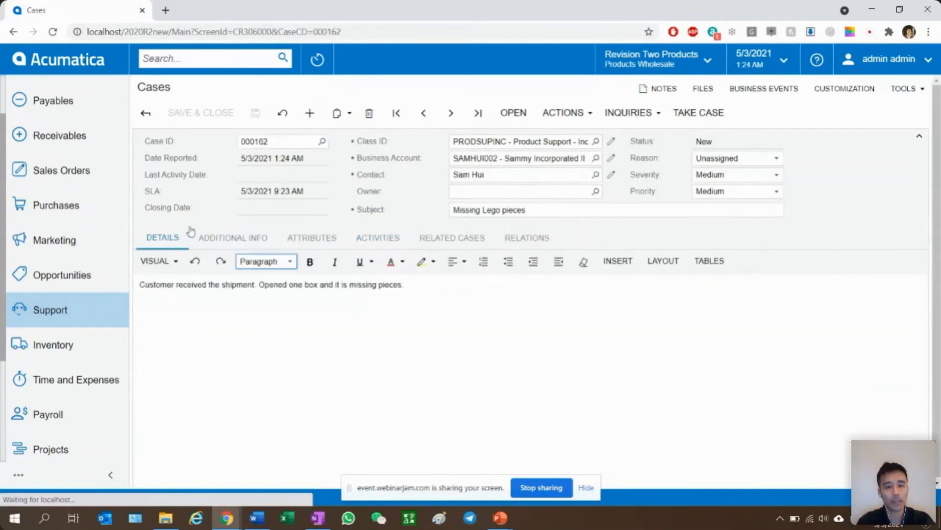
click(522, 113)
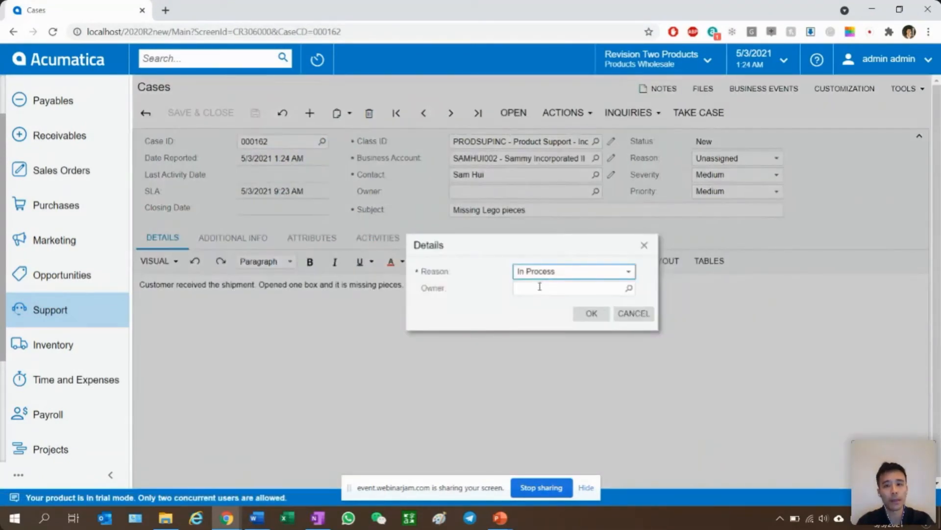
click(539, 286)
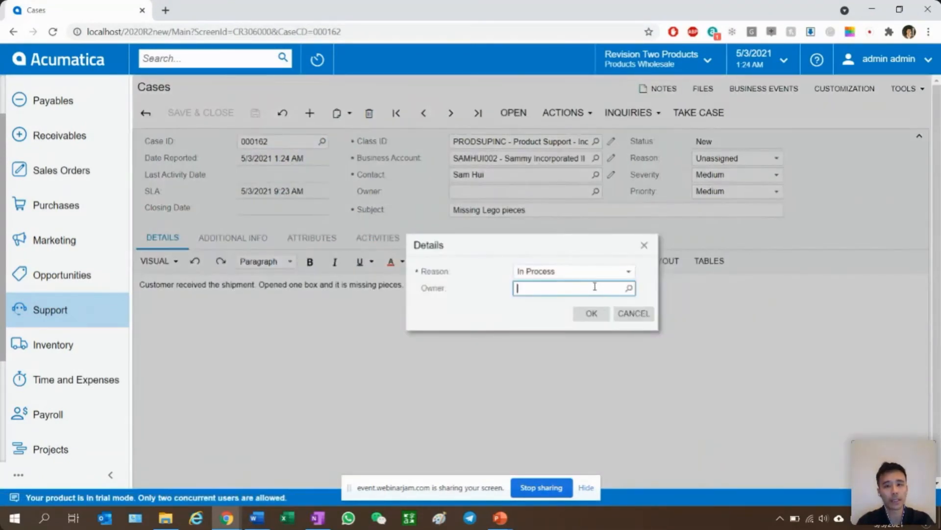
click(629, 288)
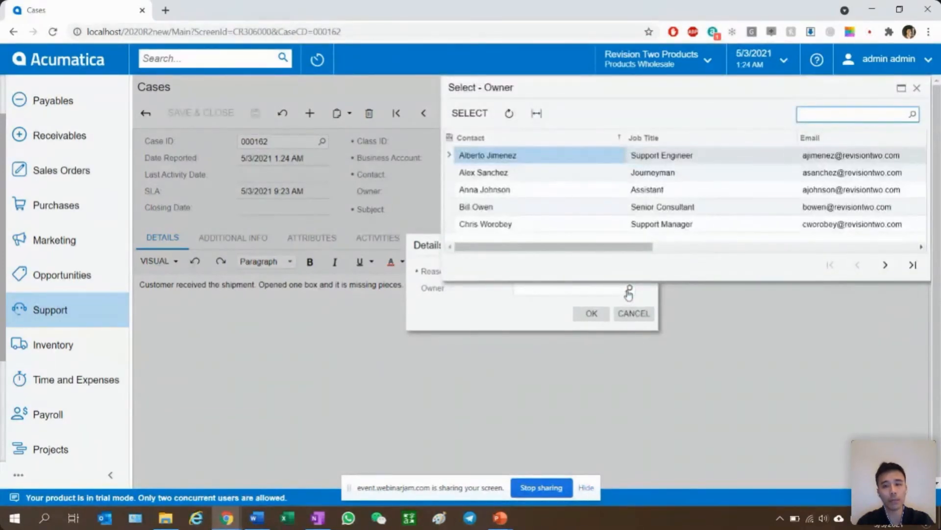
click(681, 228)
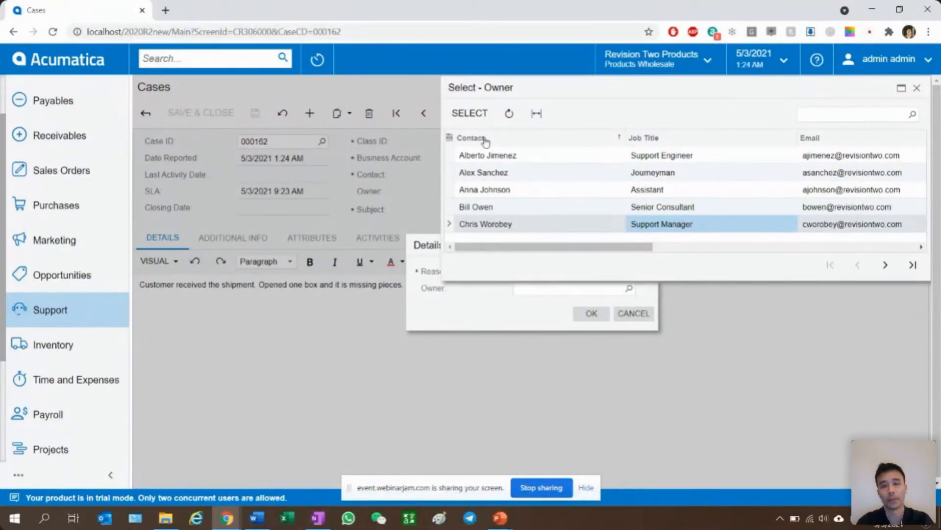
click(488, 226)
double_click(487, 227)
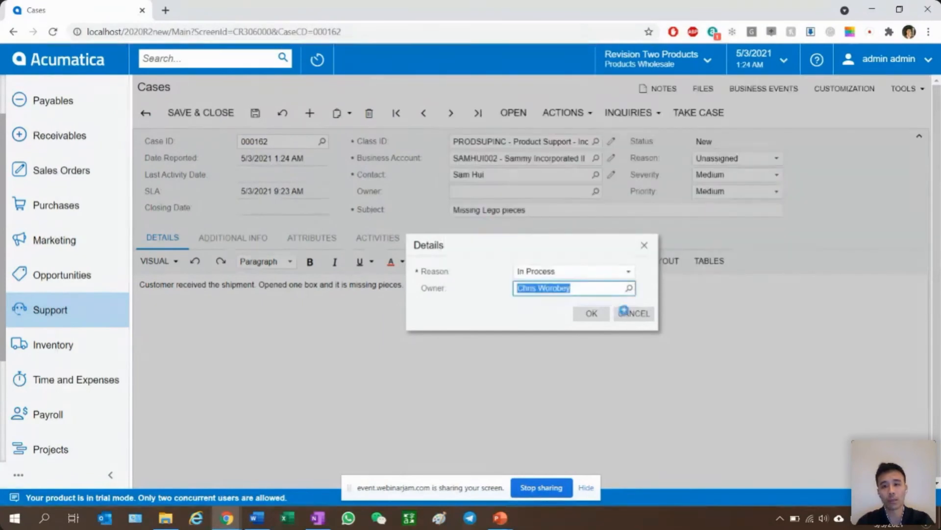
click(592, 316)
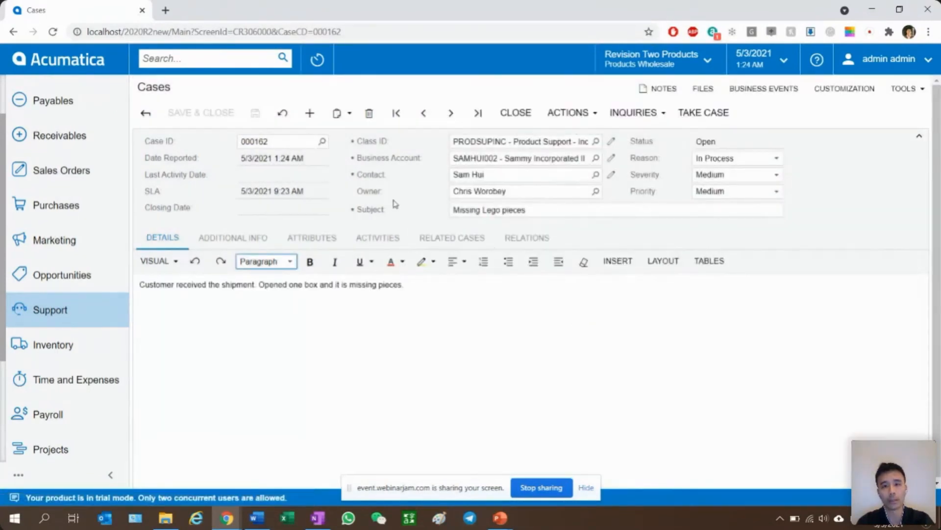
click(500, 211)
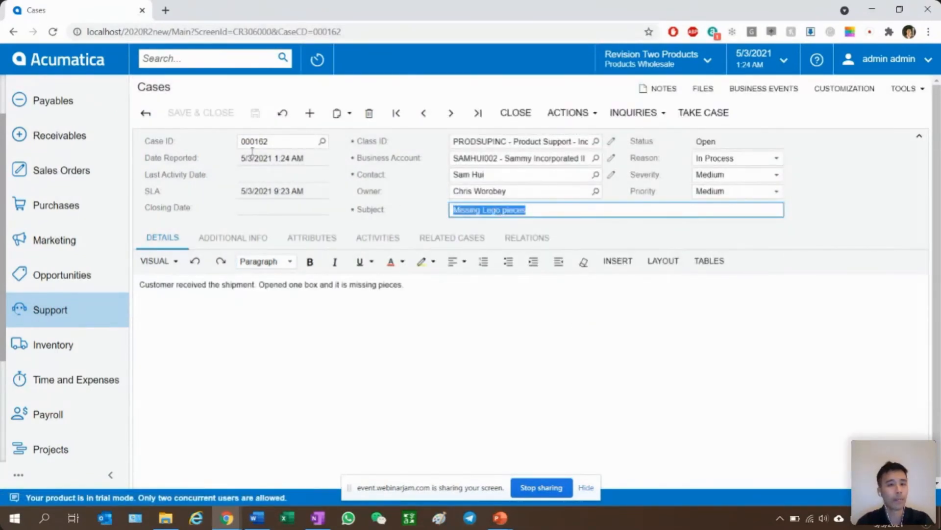
click(252, 178)
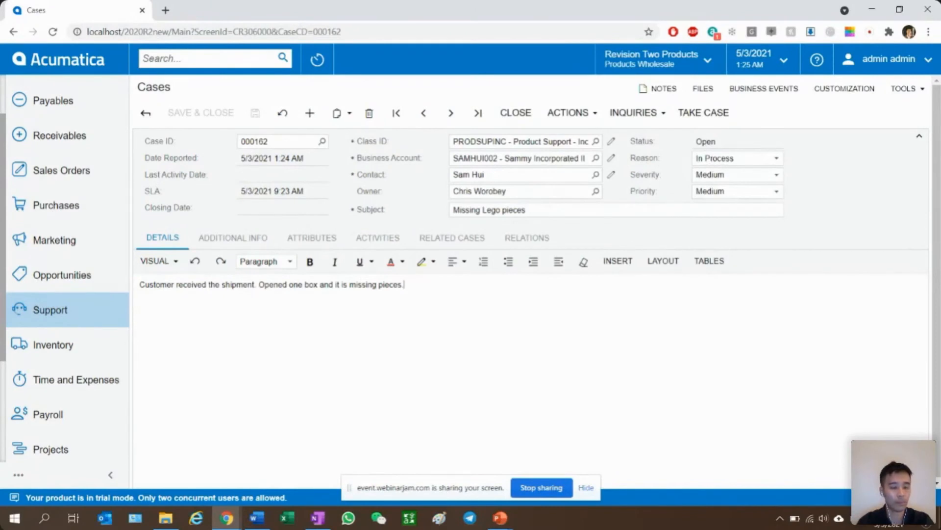
click(420, 311)
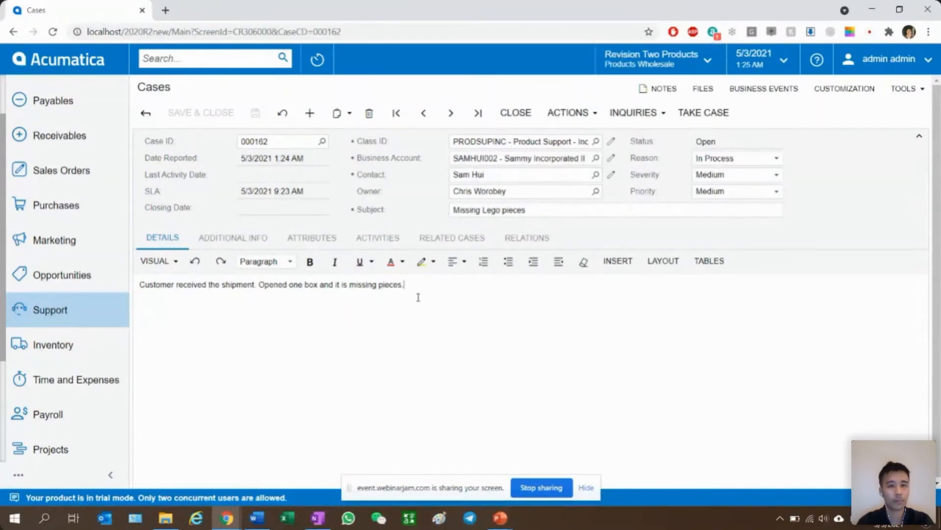